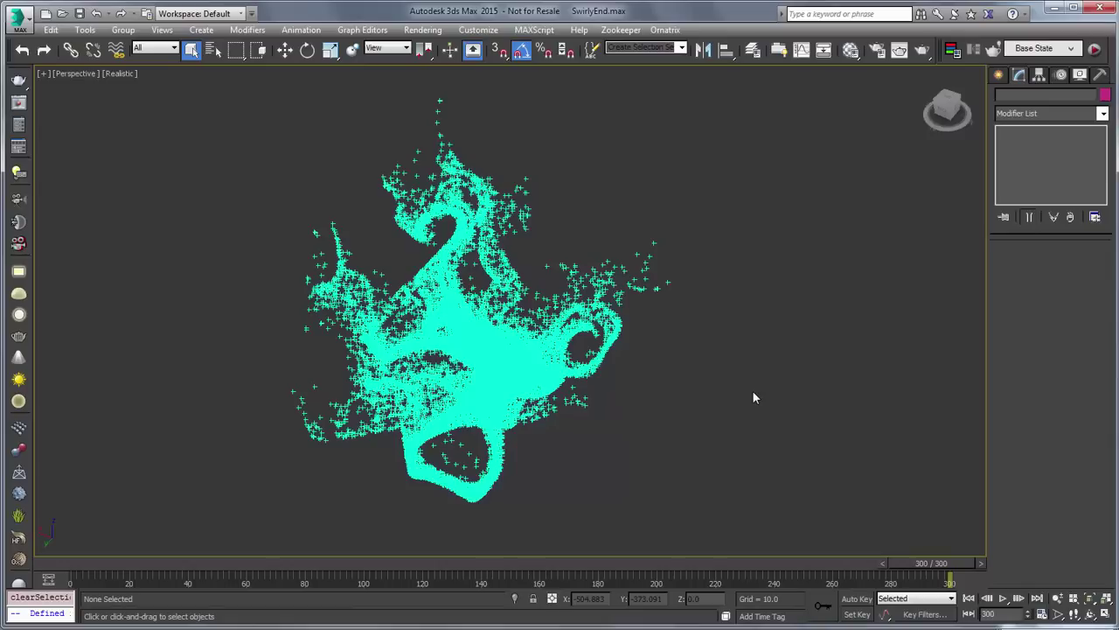
# - Scrub the animation through to frame 300, return to frame 0 and inspect the Drag space warp's parameters
pyautogui.moveTo(115, 564); pyautogui.dragTo(949, 561)
pyautogui.click(60, 561)
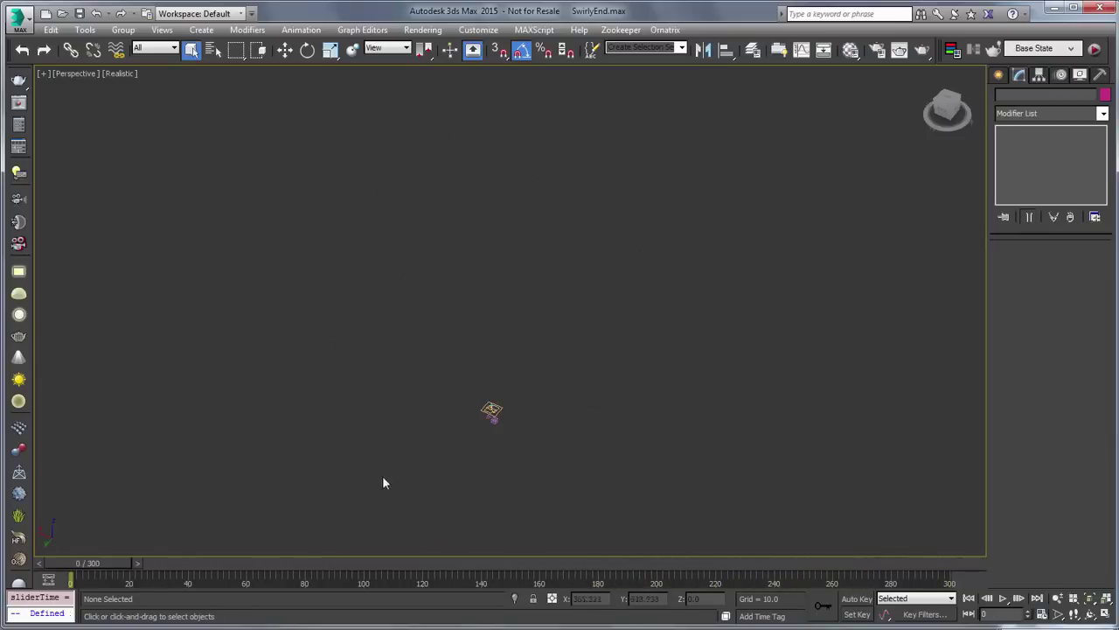
pyautogui.click(494, 417)
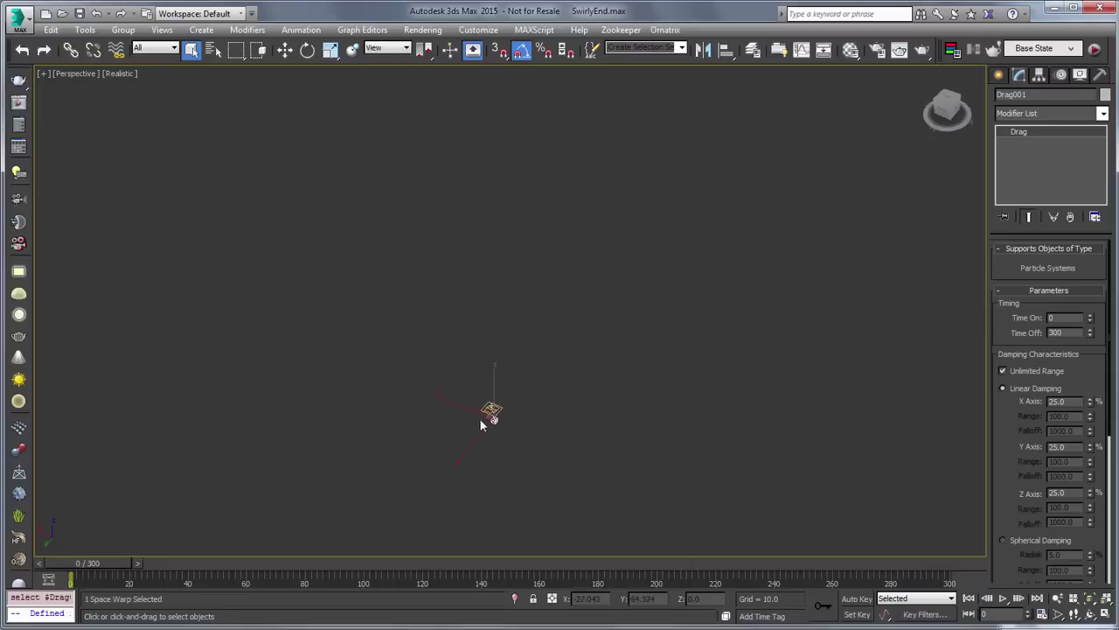
# - Review the Birth, Speed and Force operators of the SwirlingParticles source in Particle View
pyautogui.click(492, 409)
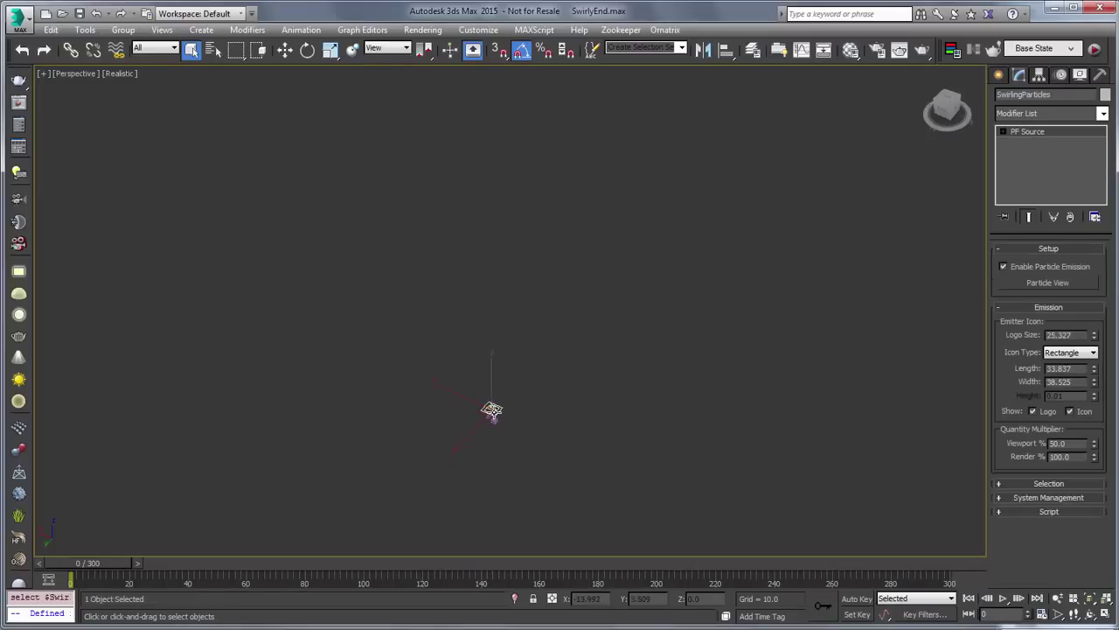
pyautogui.click(1044, 282)
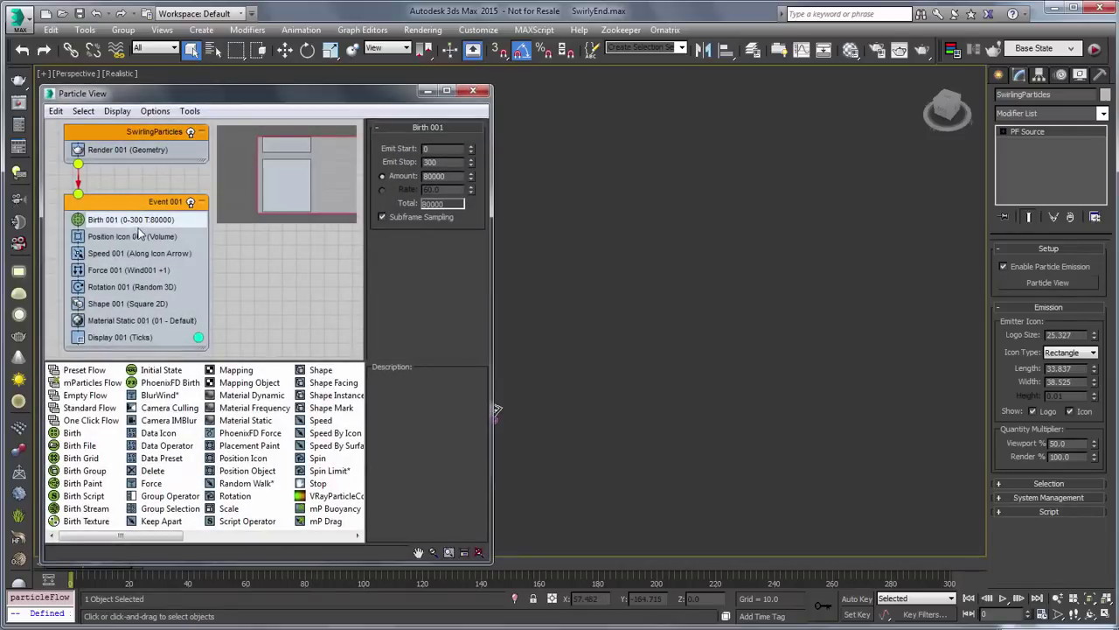
pyautogui.moveTo(448, 176); pyautogui.dragTo(349, 198)
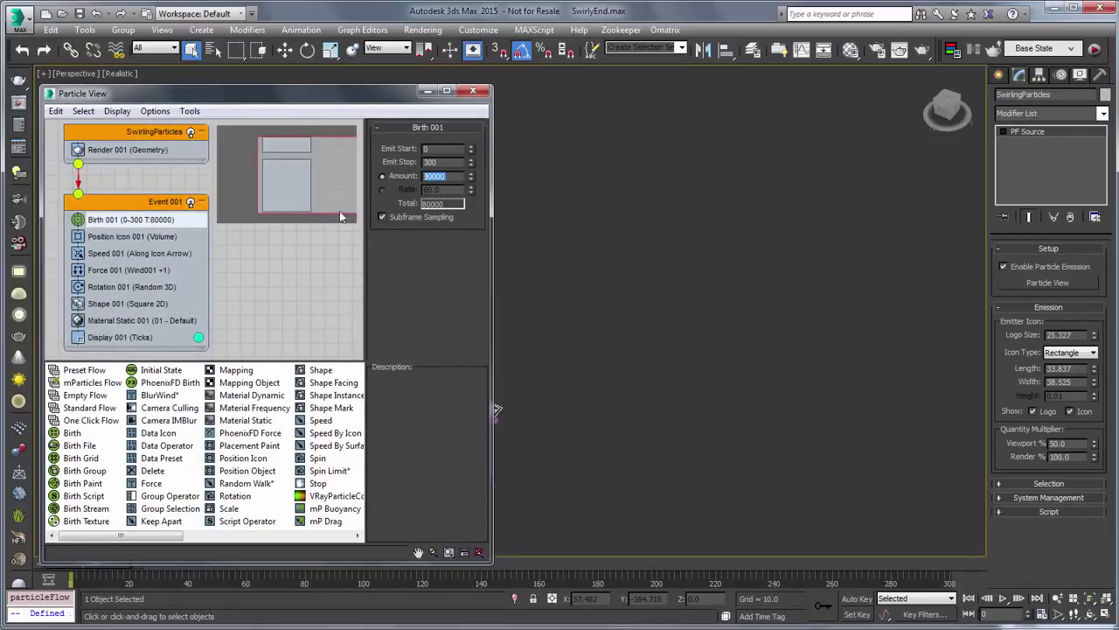
pyautogui.click(125, 255)
pyautogui.click(140, 270)
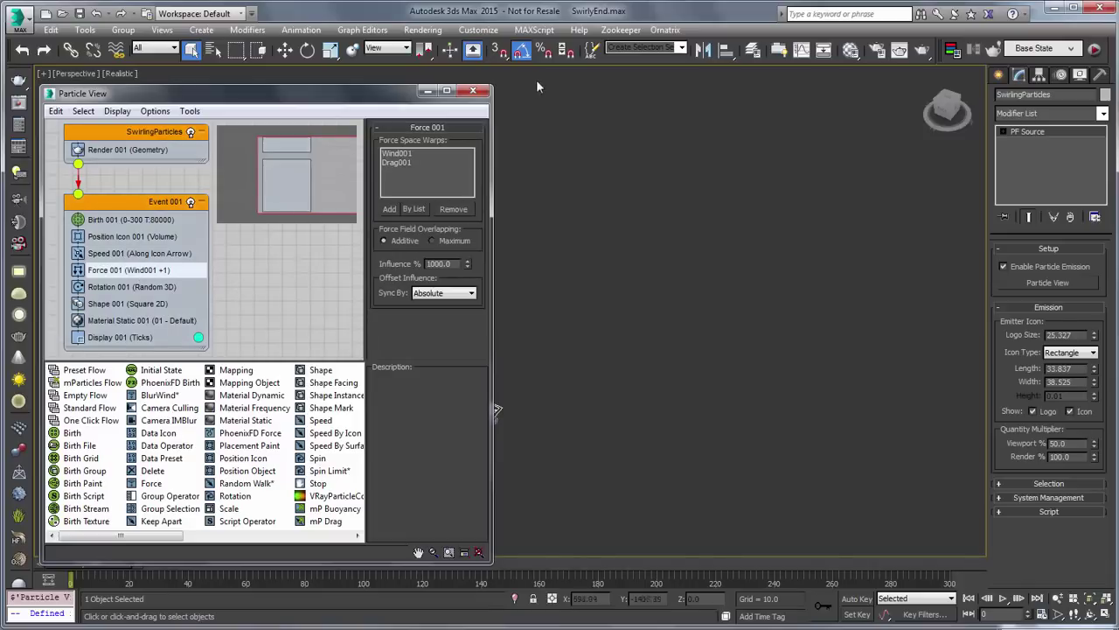
pyautogui.click(475, 92)
# - Go to frame 300 and render the Perspective view to check the swirling particles
pyautogui.click(944, 563)
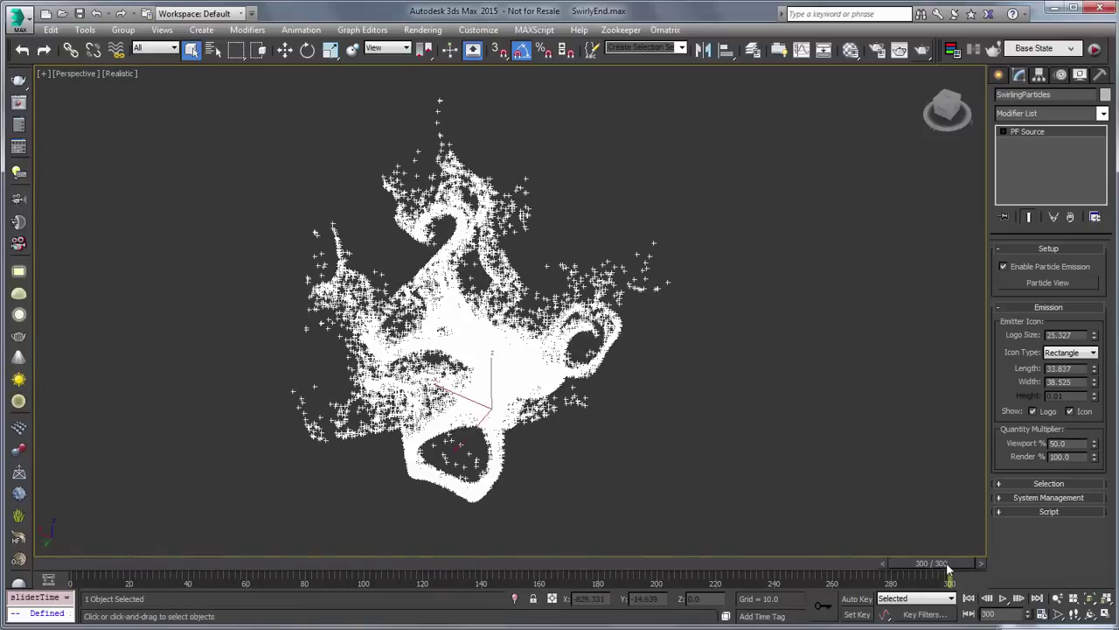
pyautogui.click(923, 50)
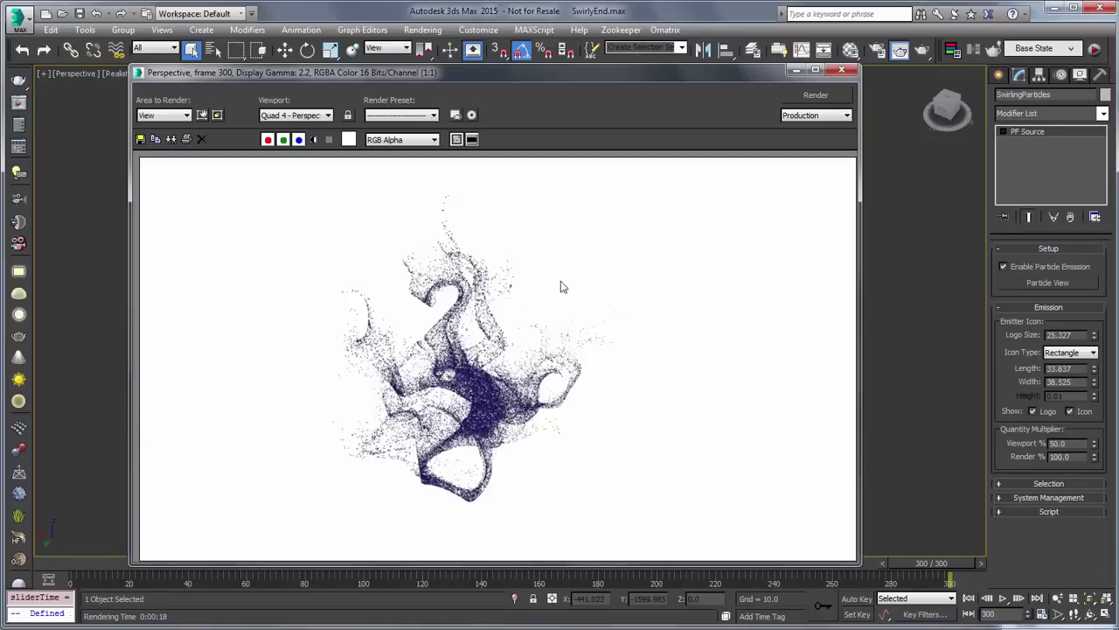
pyautogui.click(841, 70)
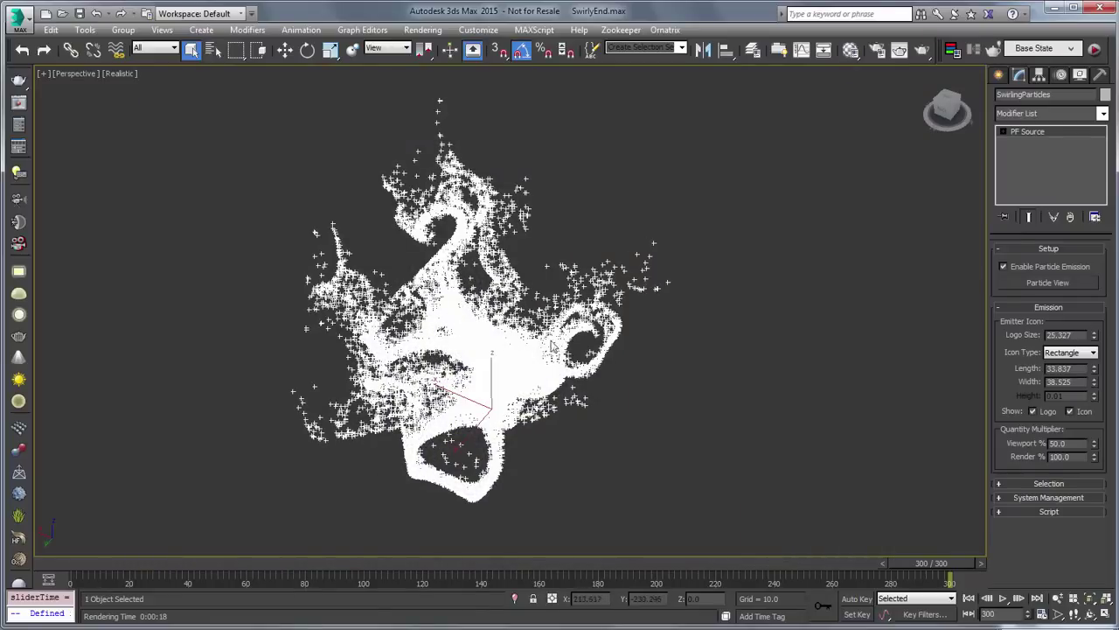
# - Set Event 001's motion blur to Image with a multiplier of 3 in its object properties
pyautogui.click(1048, 282)
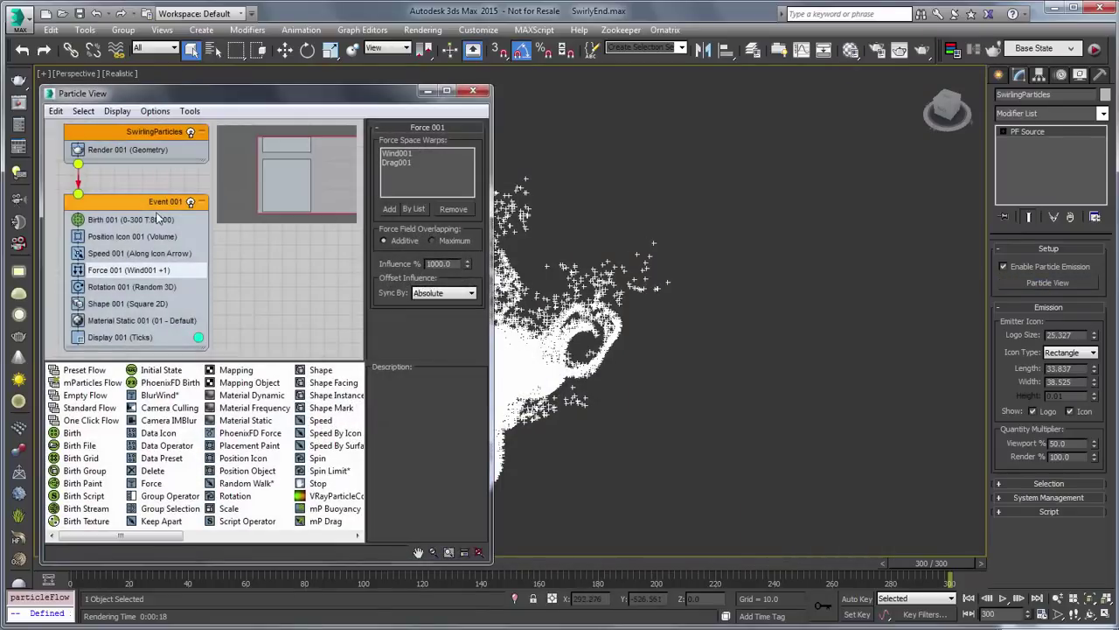
pyautogui.click(155, 205)
pyautogui.rightClick(156, 206)
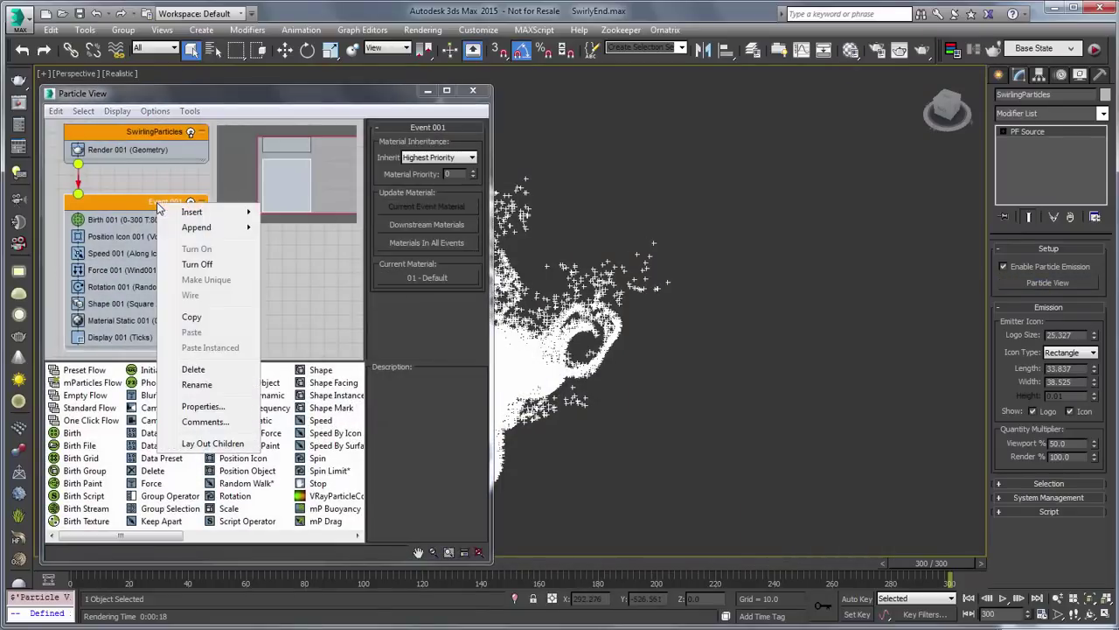
pyautogui.click(203, 407)
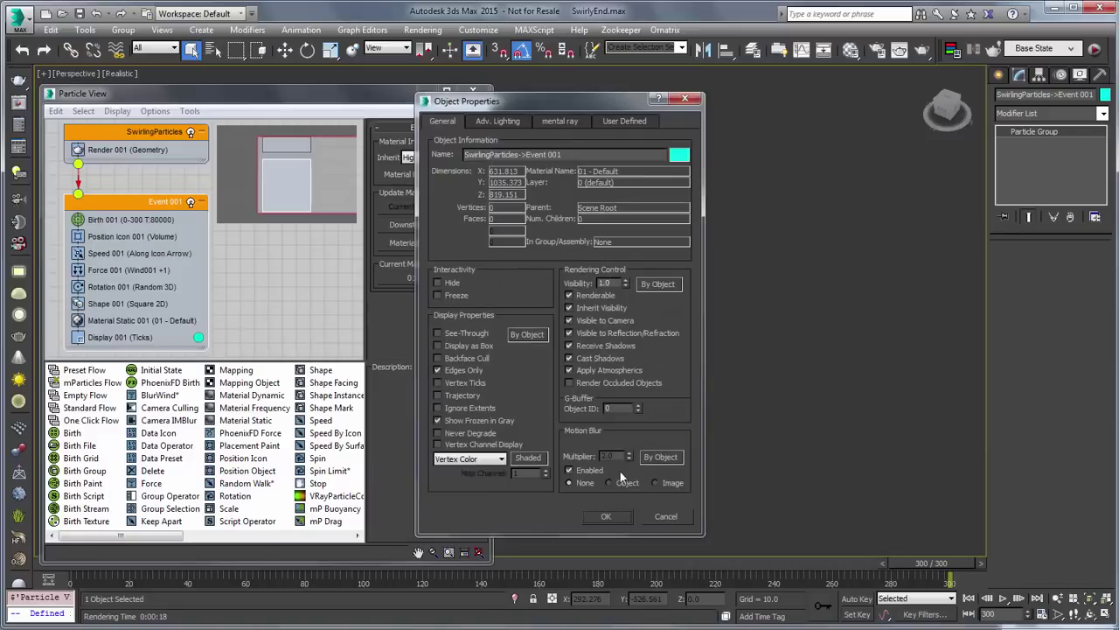
pyautogui.click(655, 482)
pyautogui.doubleClick(612, 456)
pyautogui.write('3')
pyautogui.click(606, 516)
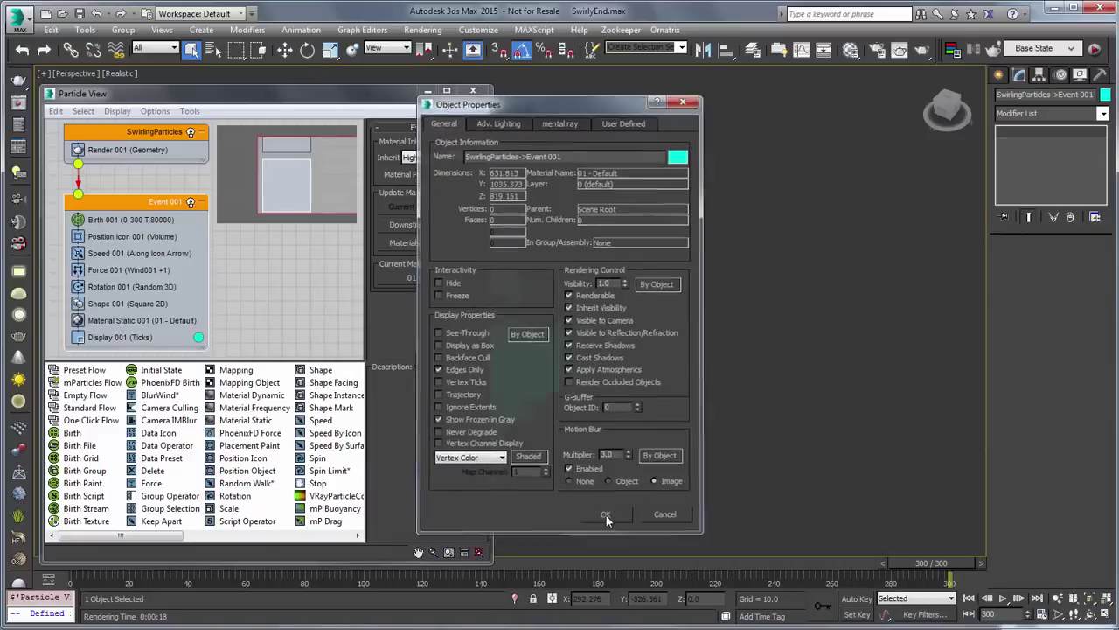
pyautogui.click(472, 92)
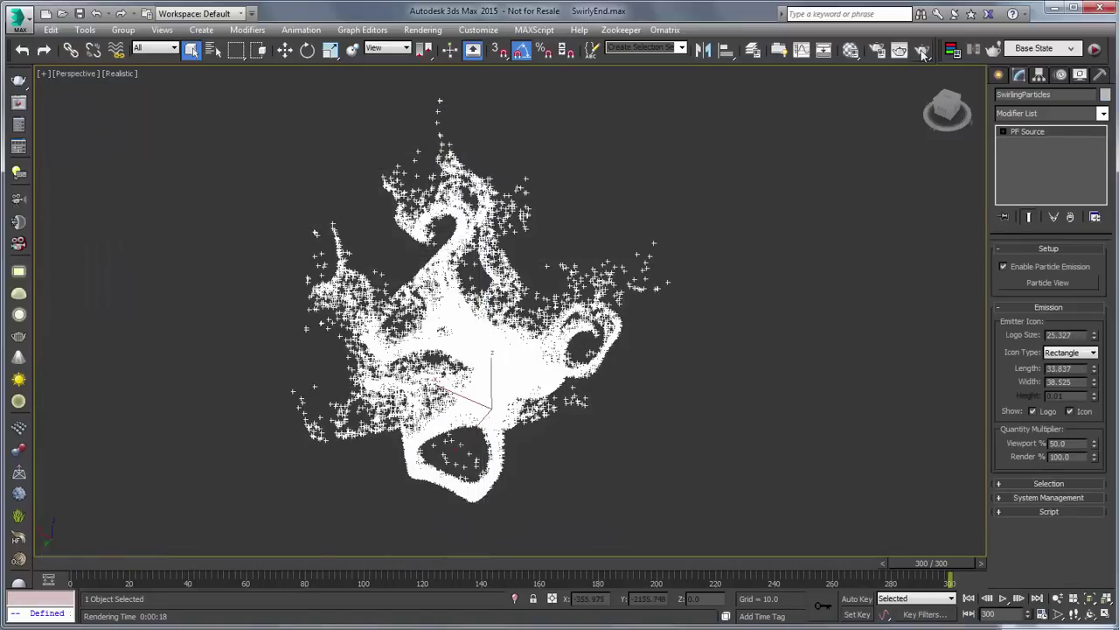
# - Render frame 300 again and examine the motion-blurred particle streaks up close
pyautogui.click(922, 51)
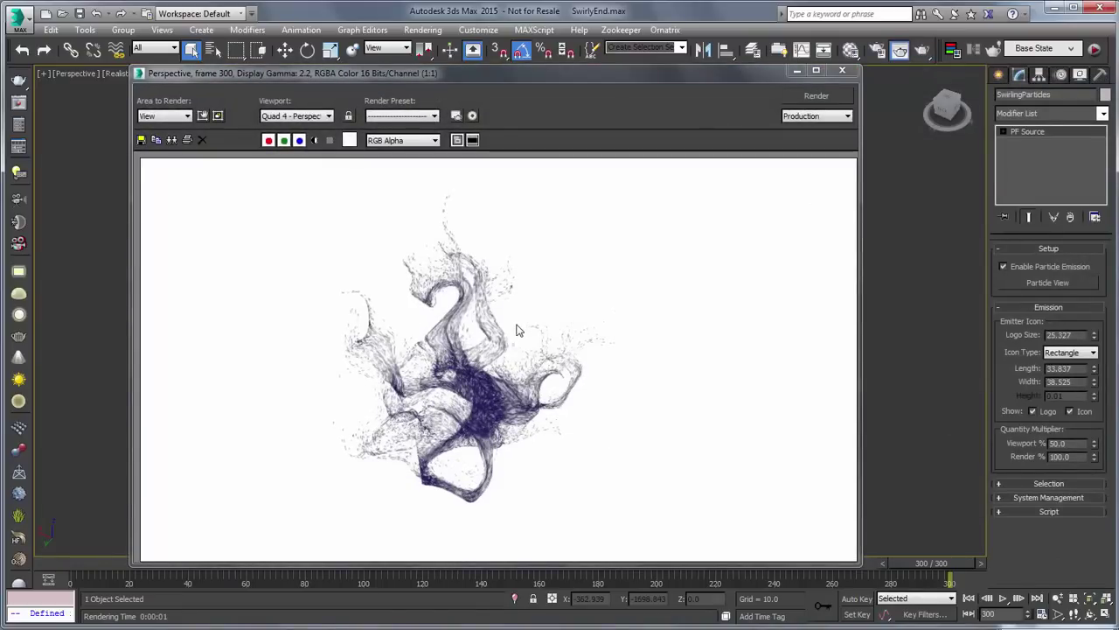
pyautogui.scroll(1, 505, 355)
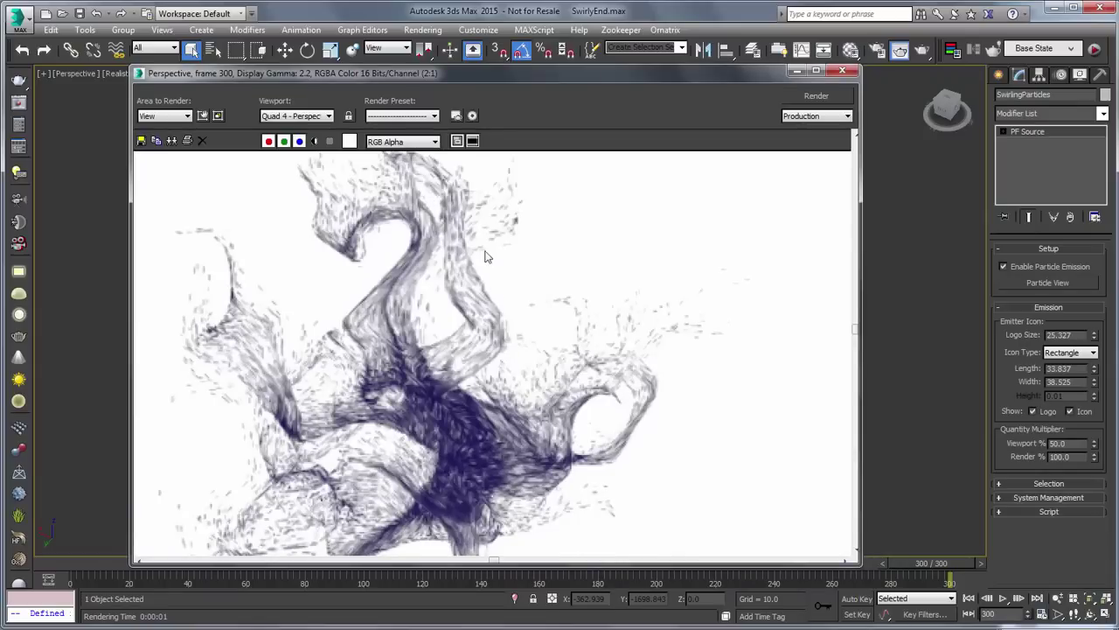
pyautogui.scroll(-1, 476, 353)
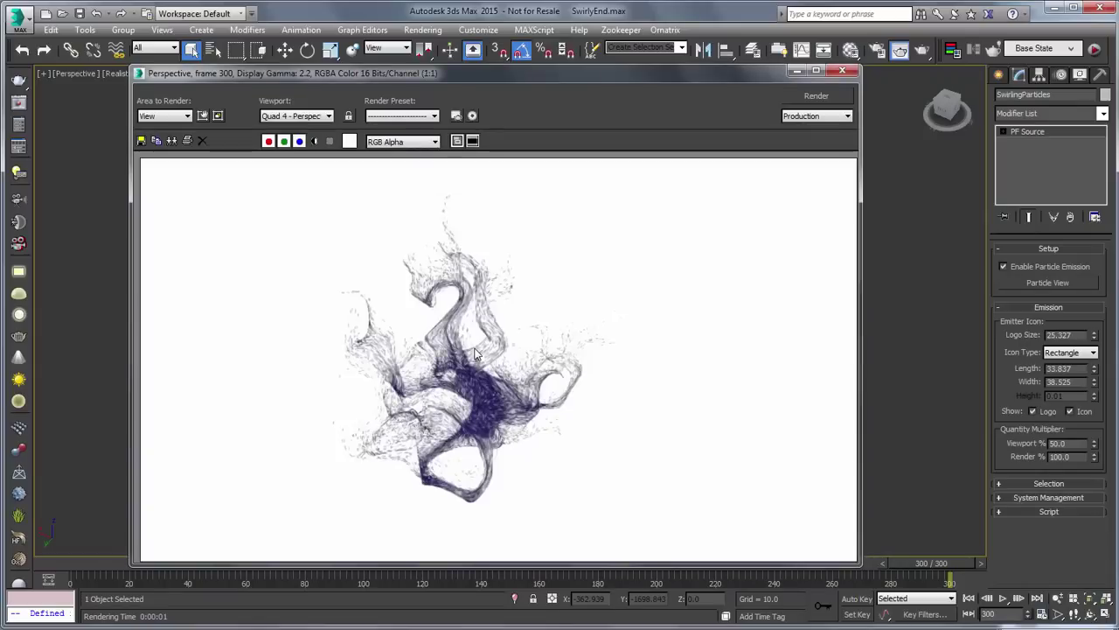
pyautogui.click(845, 70)
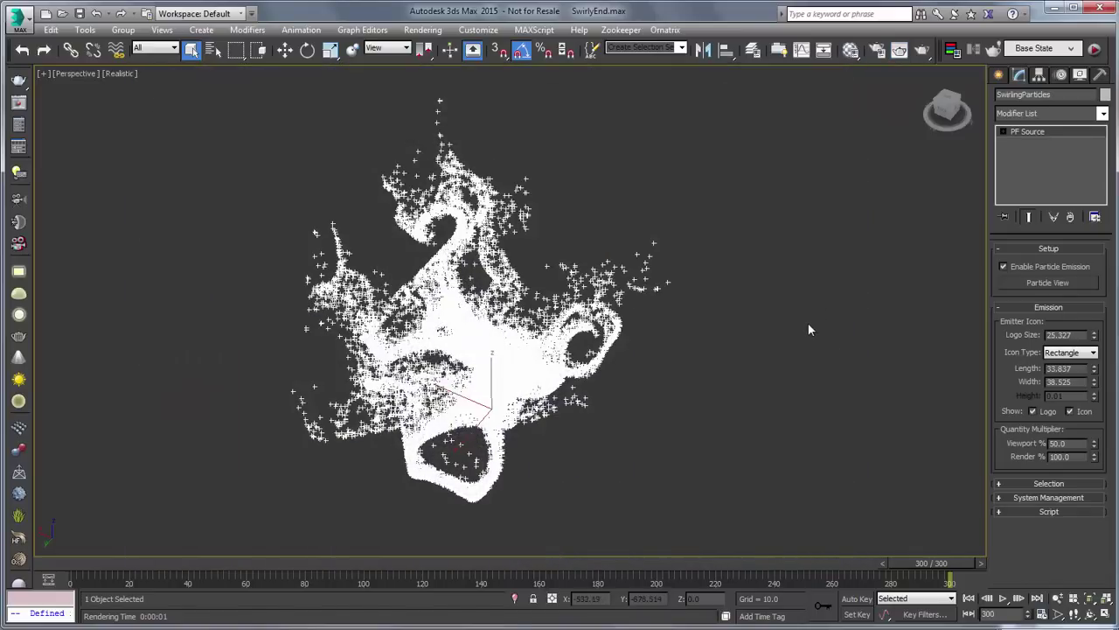
# - Create a PhoenixFD PHXFoam object beside the particle swirl in the Perspective view
pyautogui.click(999, 75)
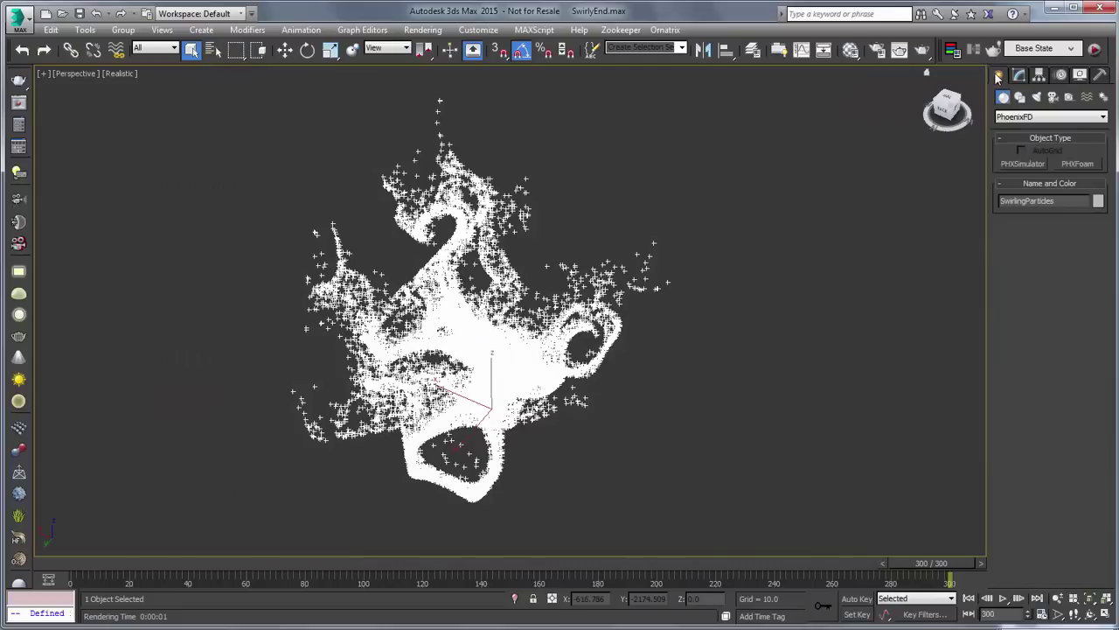
pyautogui.click(1019, 121)
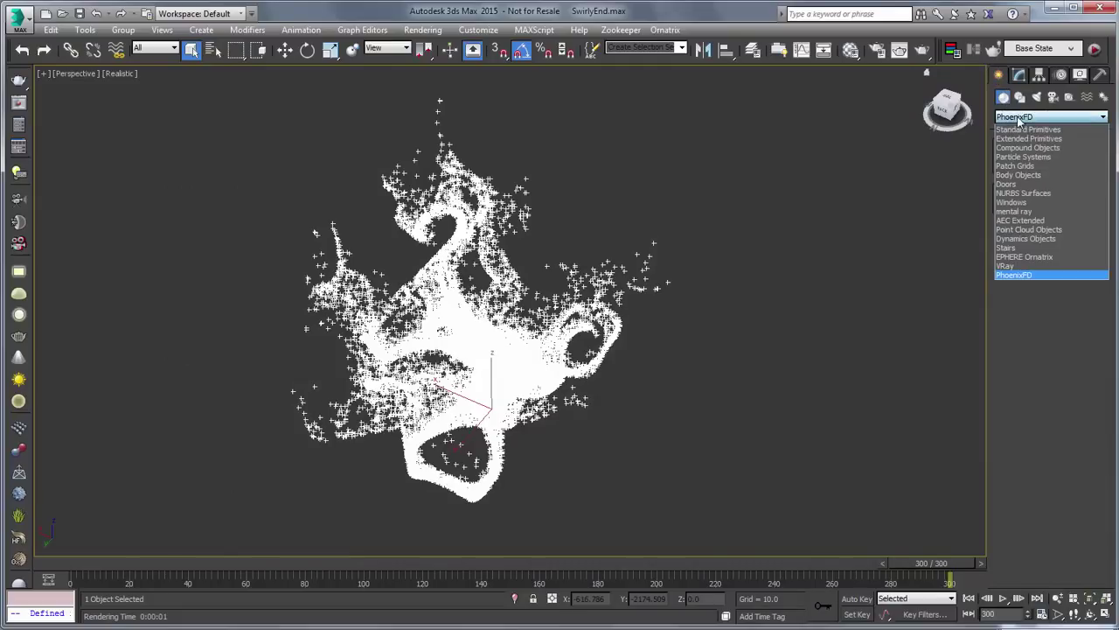
pyautogui.click(1016, 276)
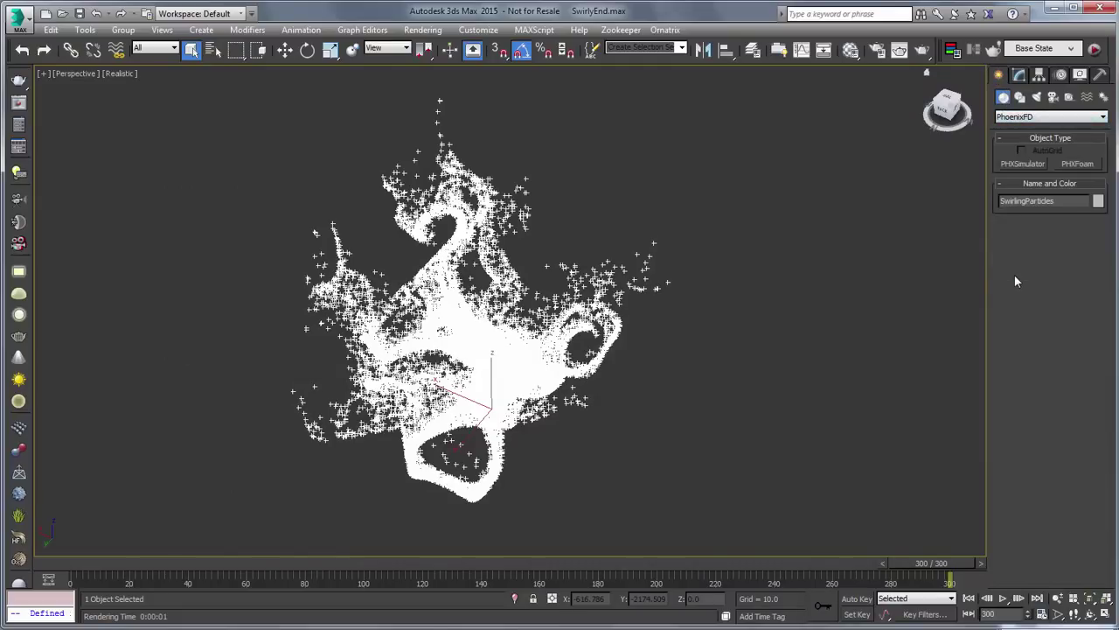
pyautogui.click(1077, 165)
pyautogui.moveTo(662, 343); pyautogui.dragTo(671, 324)
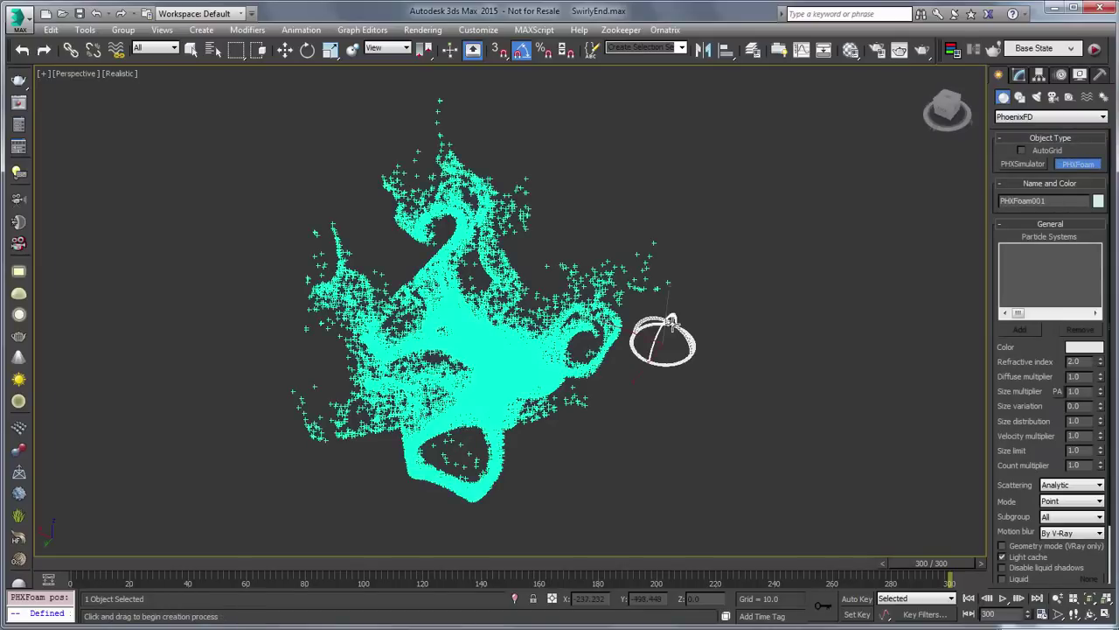
pyautogui.rightClick(722, 357)
# - Add Event 001 of SwirlingParticles to the foam object's particle systems
pyautogui.click(1019, 74)
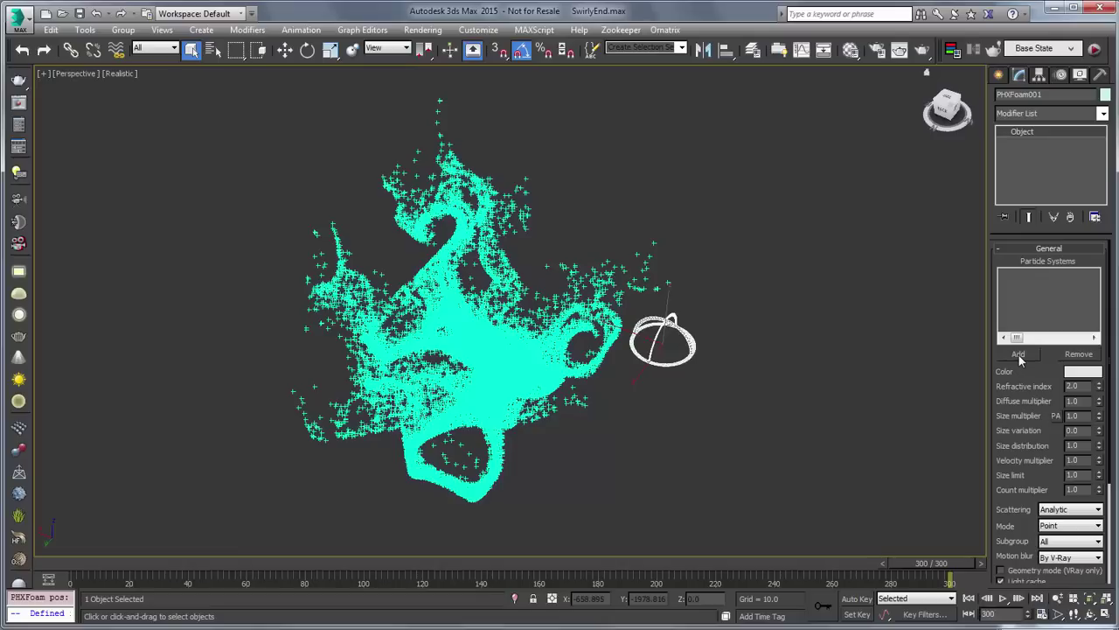
pyautogui.click(1019, 354)
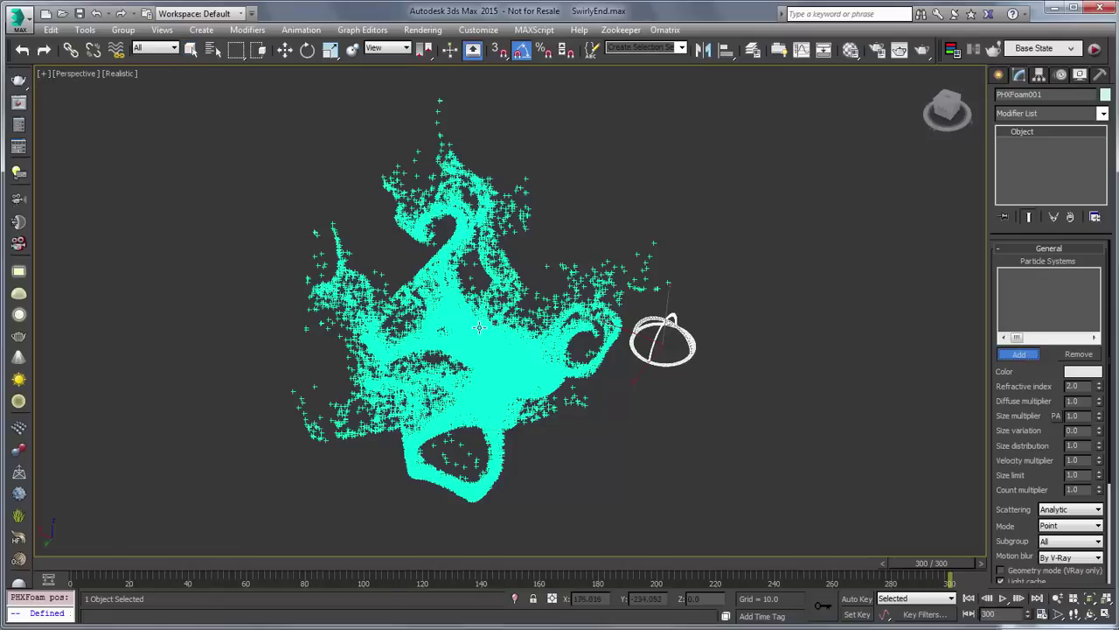
pyautogui.click(480, 326)
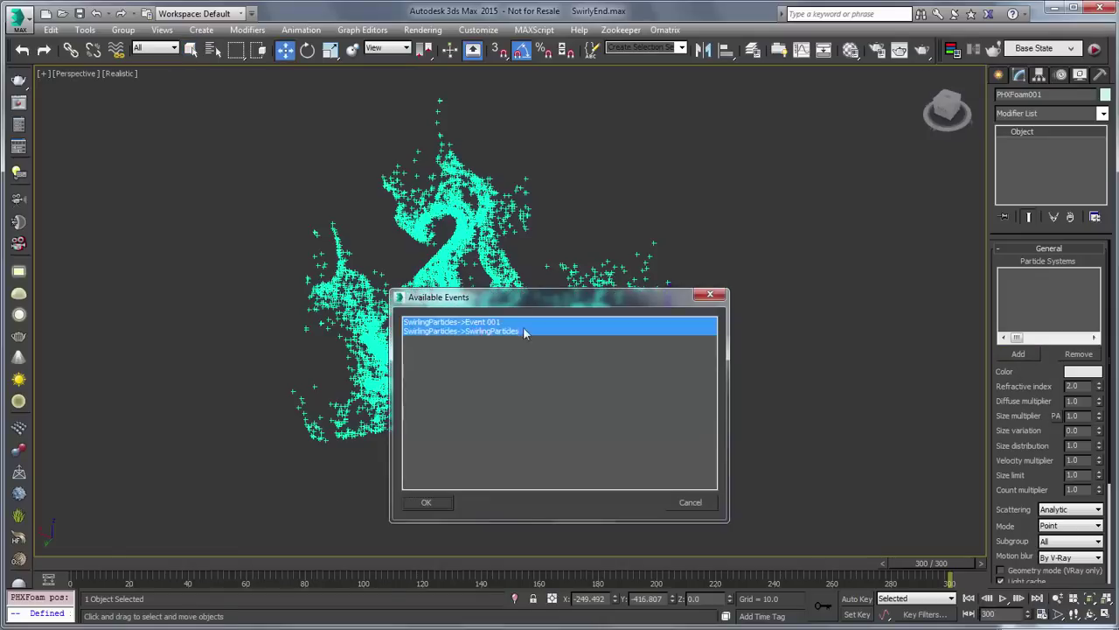
pyautogui.click(489, 330)
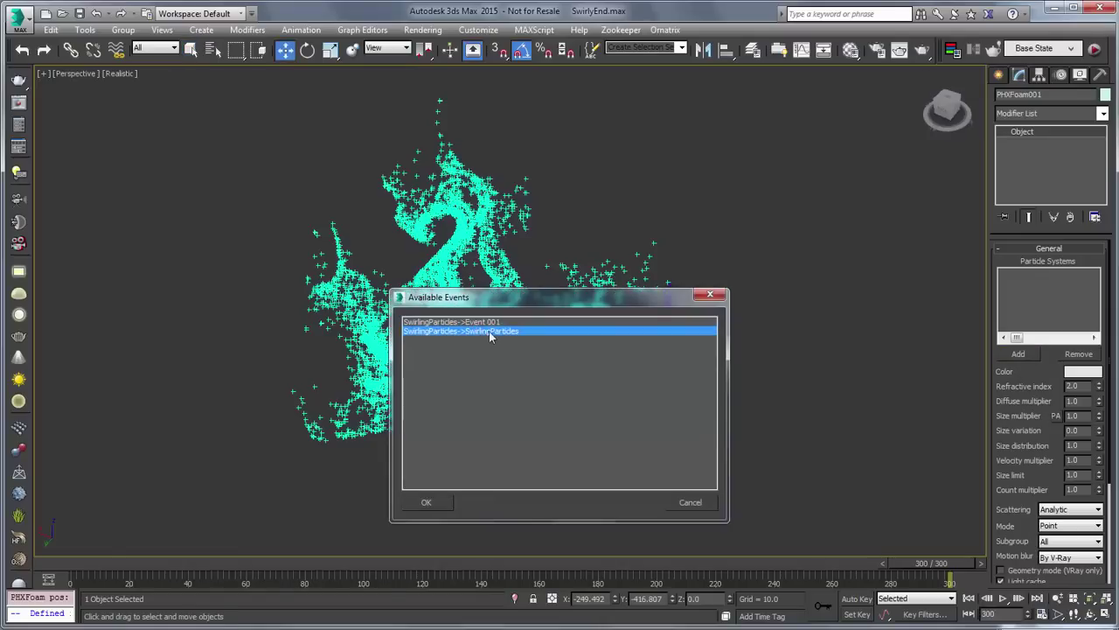
pyautogui.click(428, 503)
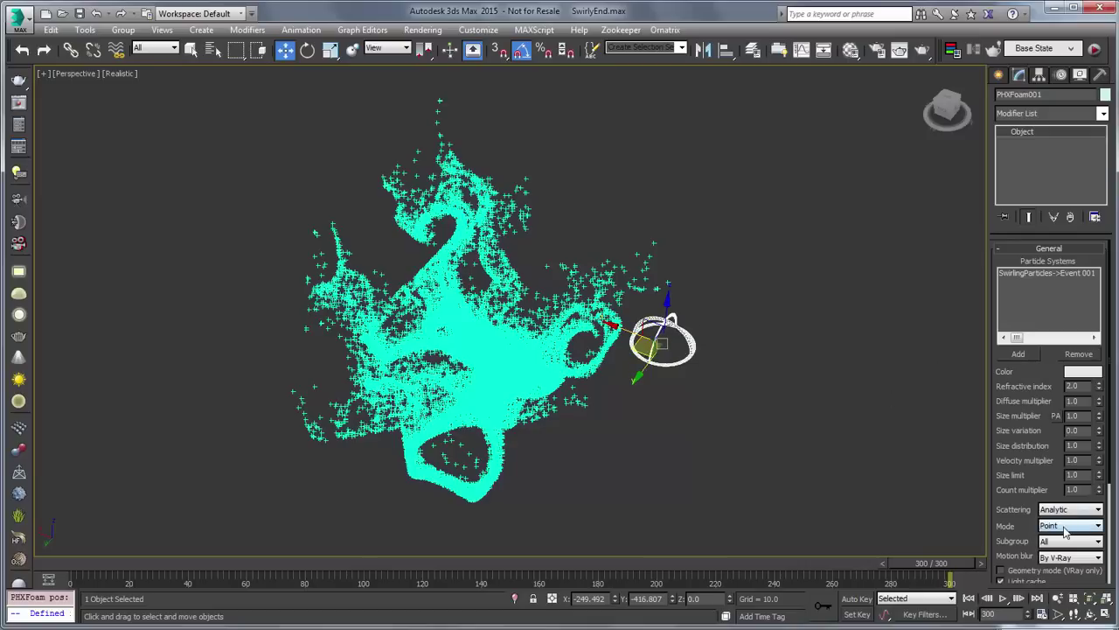
# - Set the foam object's colour to a very dark blue with RGB 0, 4, 22
pyautogui.click(1080, 372)
pyautogui.moveTo(358, 143); pyautogui.dragTo(353, 189)
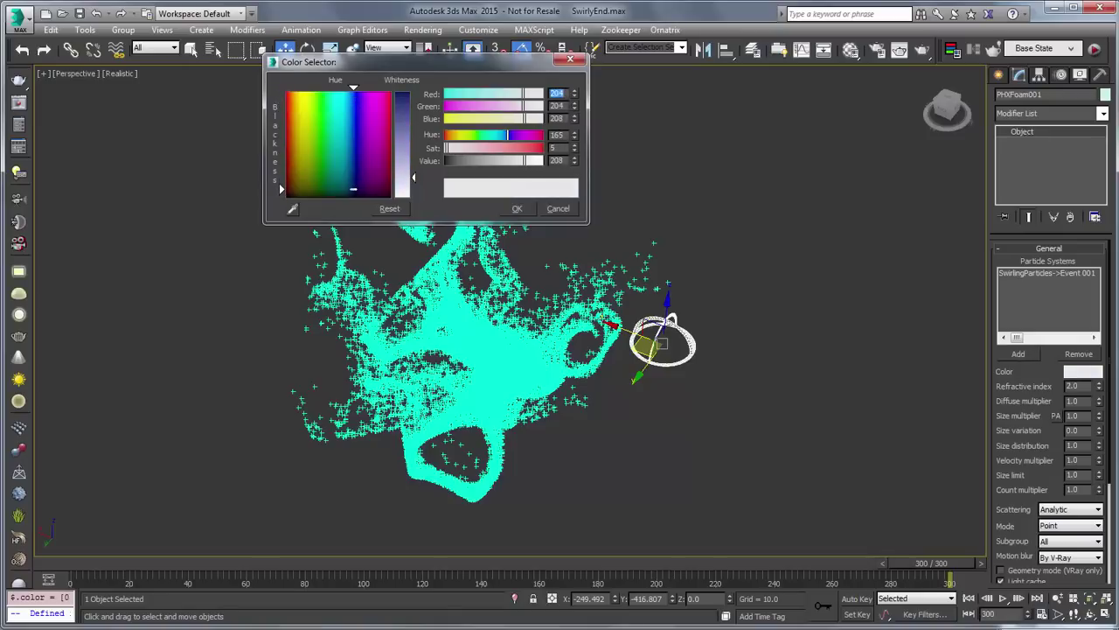
pyautogui.moveTo(402, 127); pyautogui.dragTo(403, 91)
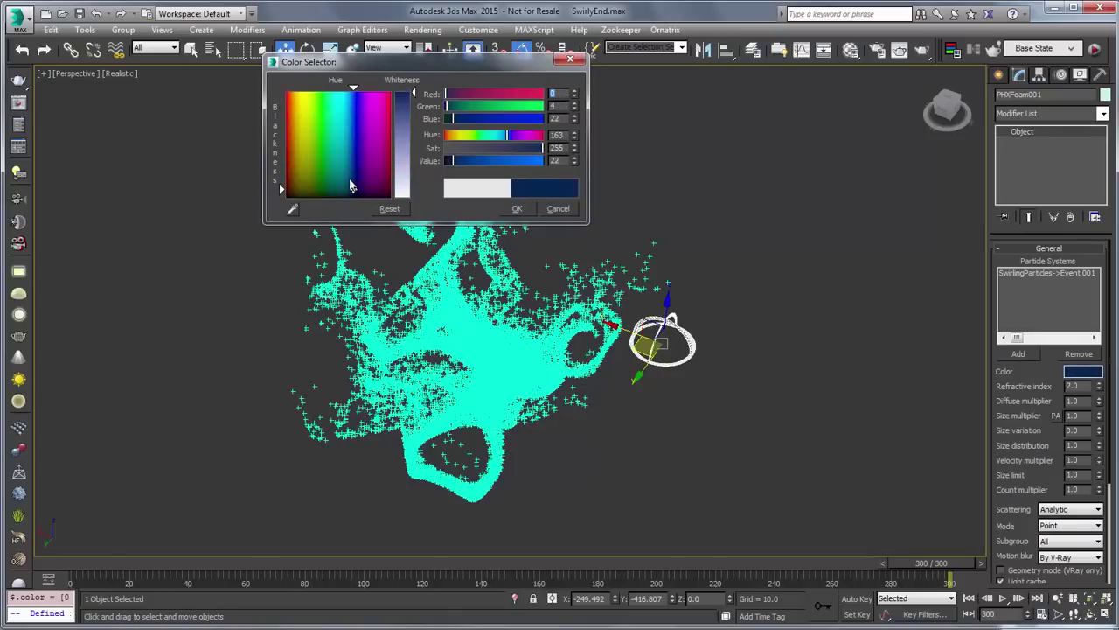
pyautogui.click(518, 210)
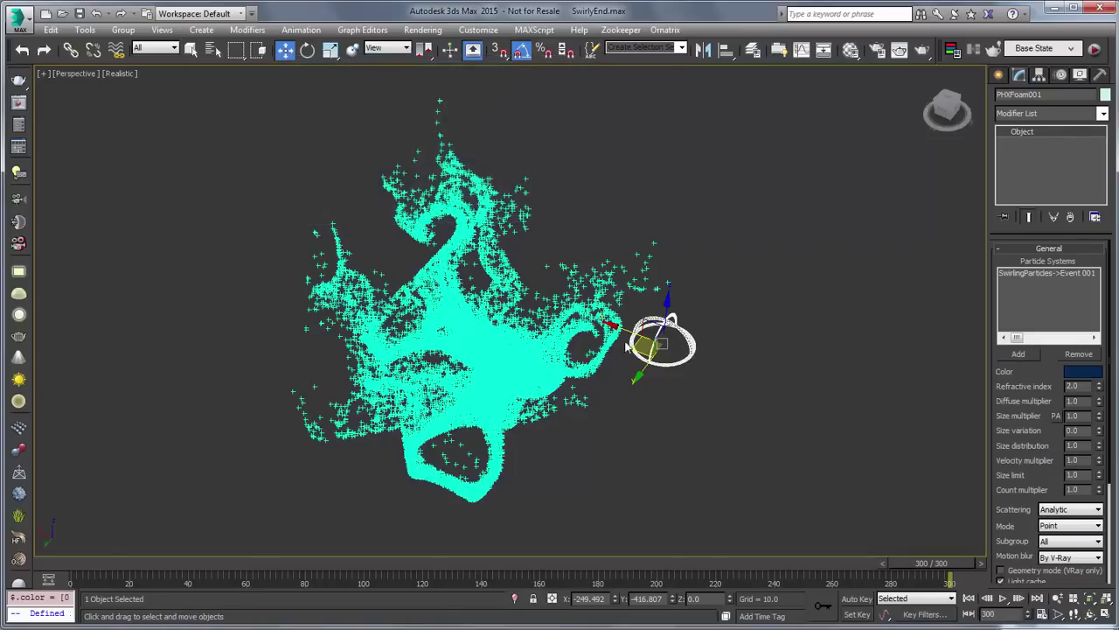
# - Set the Render 001 operator's type to None for the SwirlingParticles source
pyautogui.click(509, 347)
pyautogui.click(1068, 282)
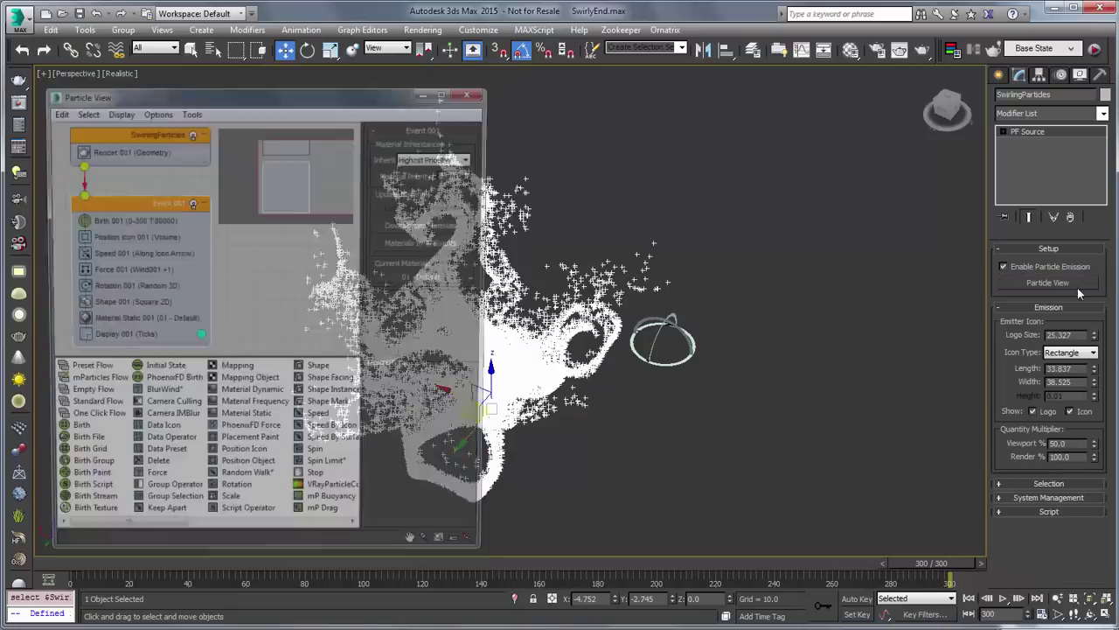
pyautogui.click(135, 158)
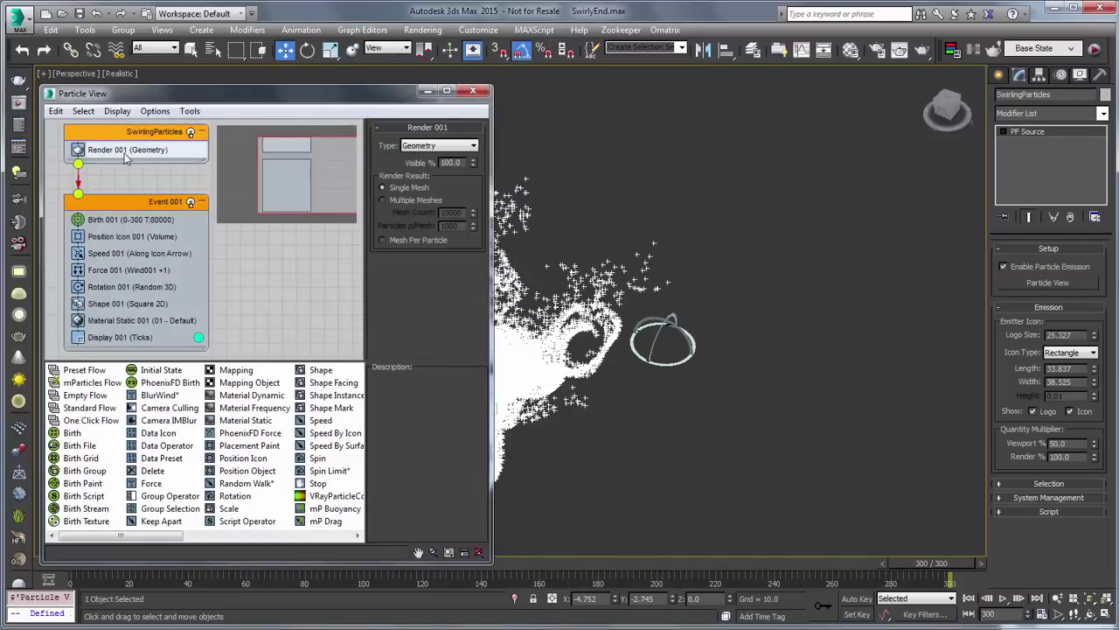
pyautogui.click(433, 146)
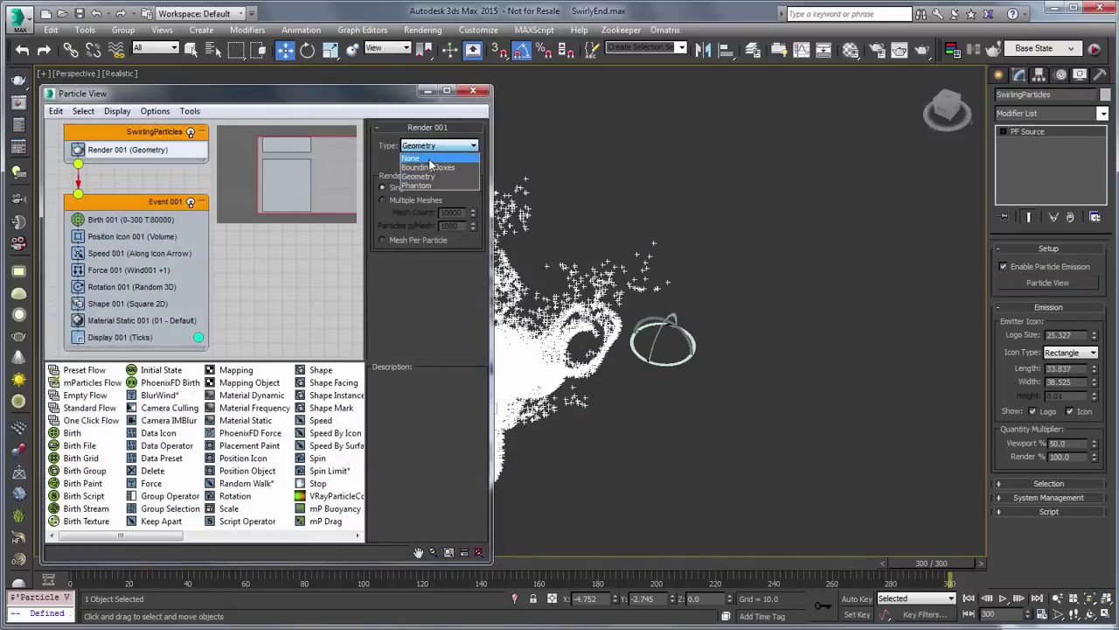
pyautogui.click(428, 162)
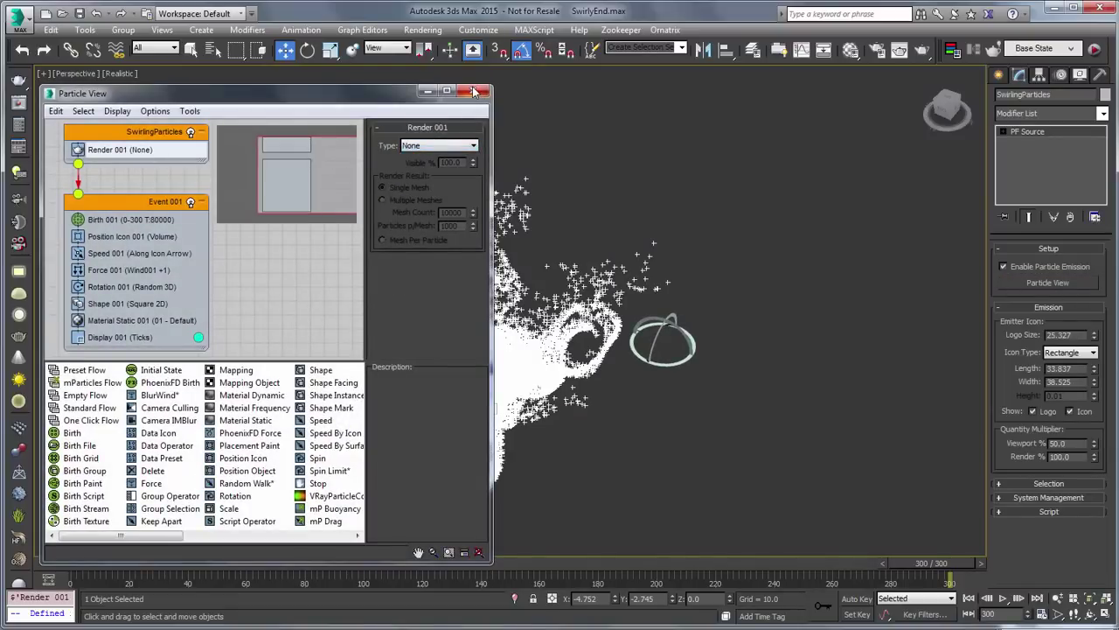
pyautogui.click(473, 90)
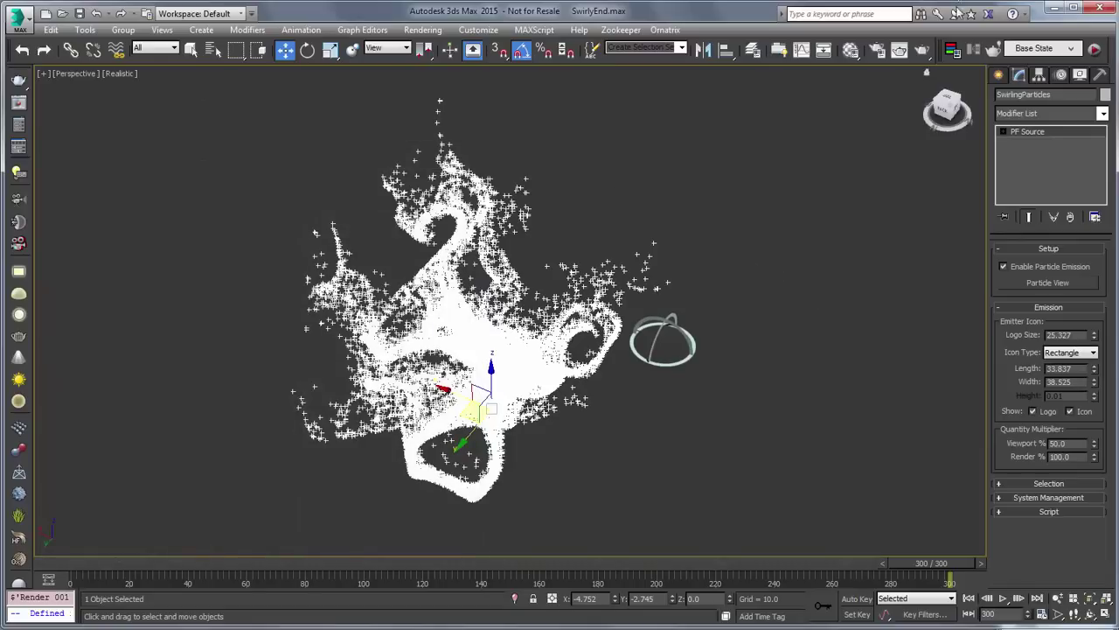
# - Render frame 300 of the Perspective view, inspect the particle swirl up close, and close the render window
pyautogui.click(924, 50)
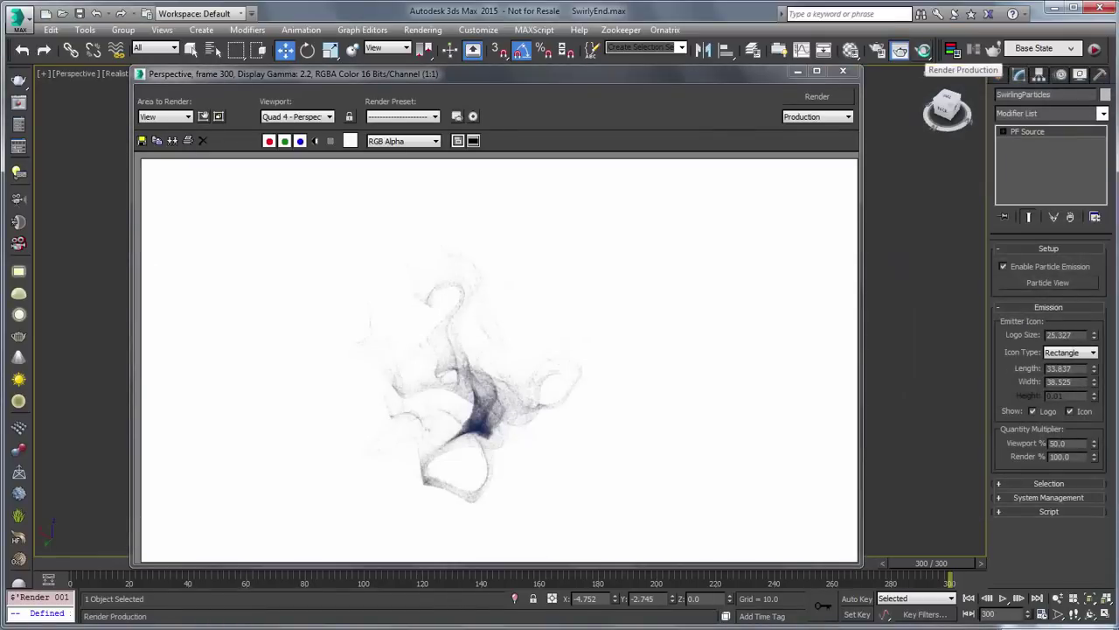
pyautogui.scroll(1, 493, 393)
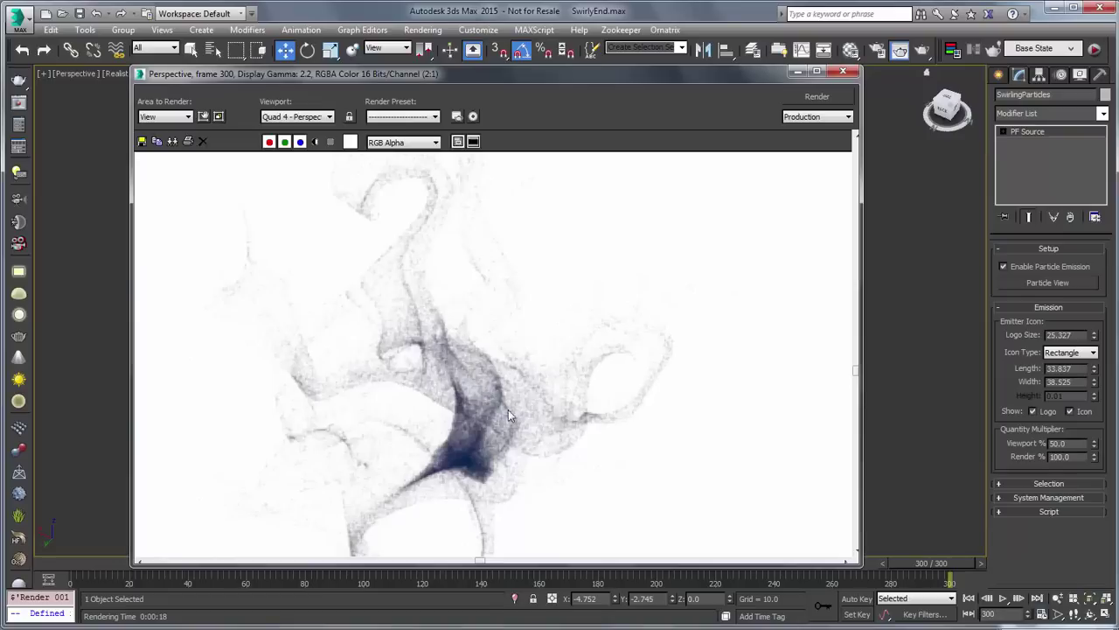
pyautogui.scroll(-1, 549, 347)
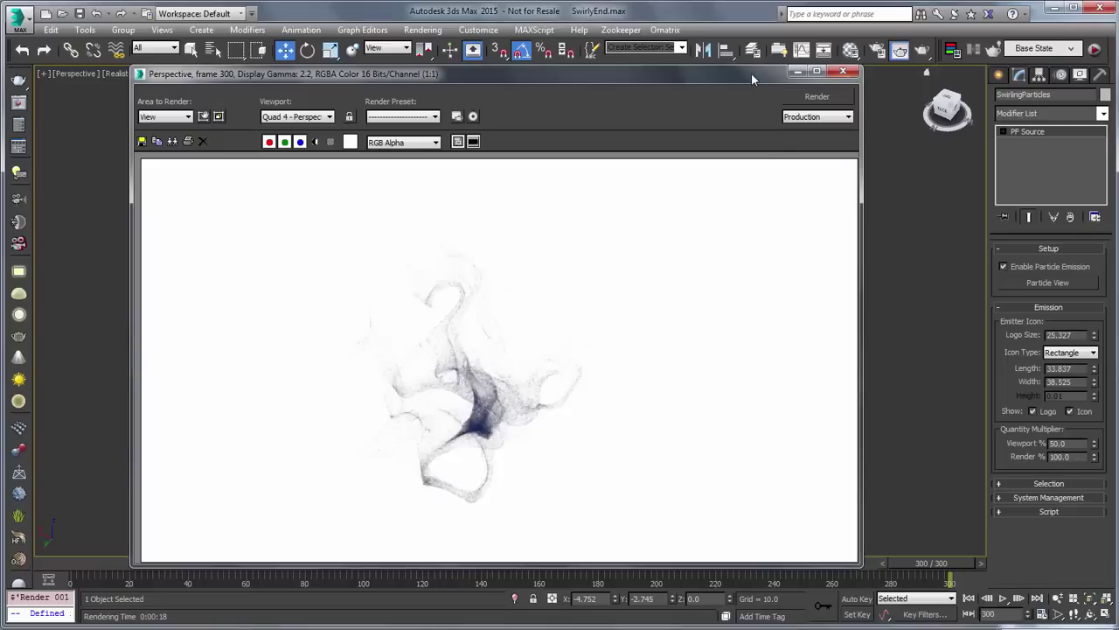
pyautogui.click(843, 71)
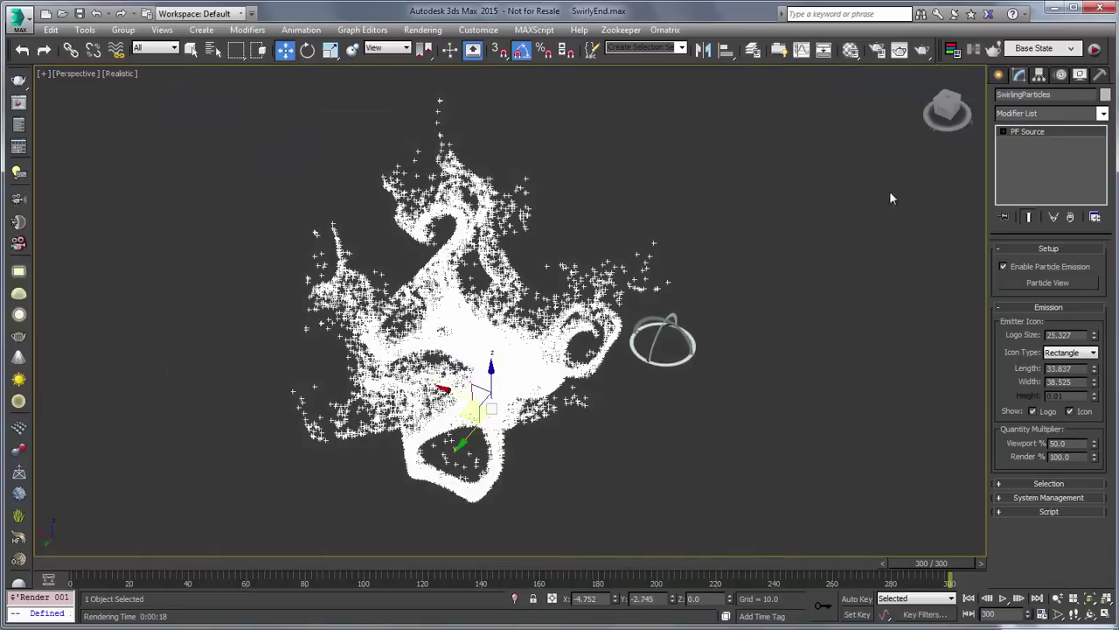
# - Select the foam object, set its refractive index to 4, and render the frame again
pyautogui.click(669, 319)
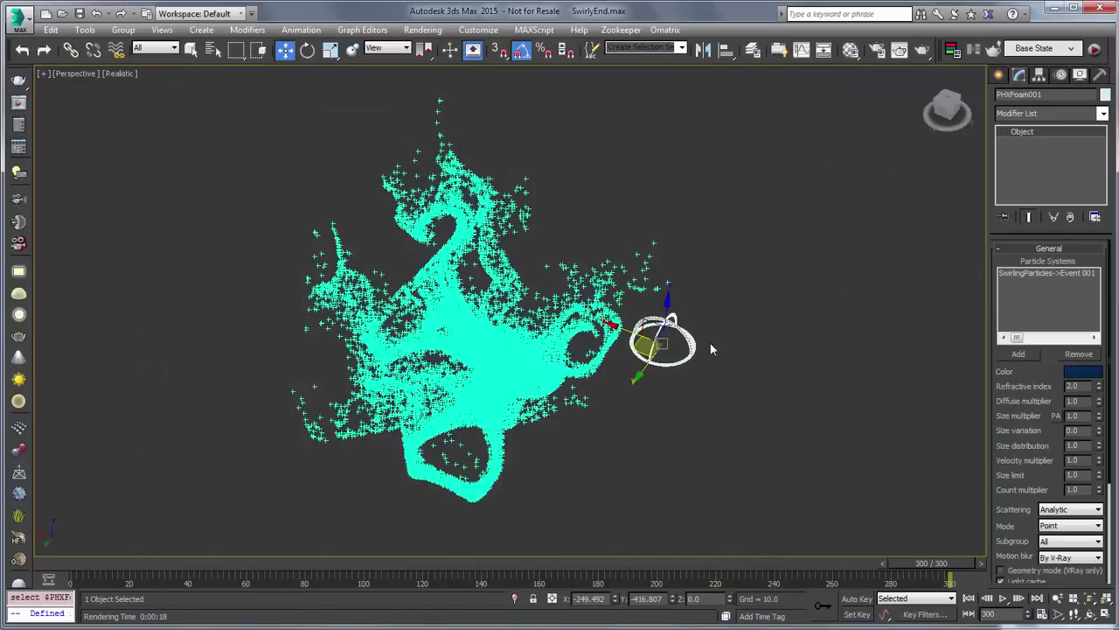
pyautogui.doubleClick(1079, 386)
pyautogui.click(923, 49)
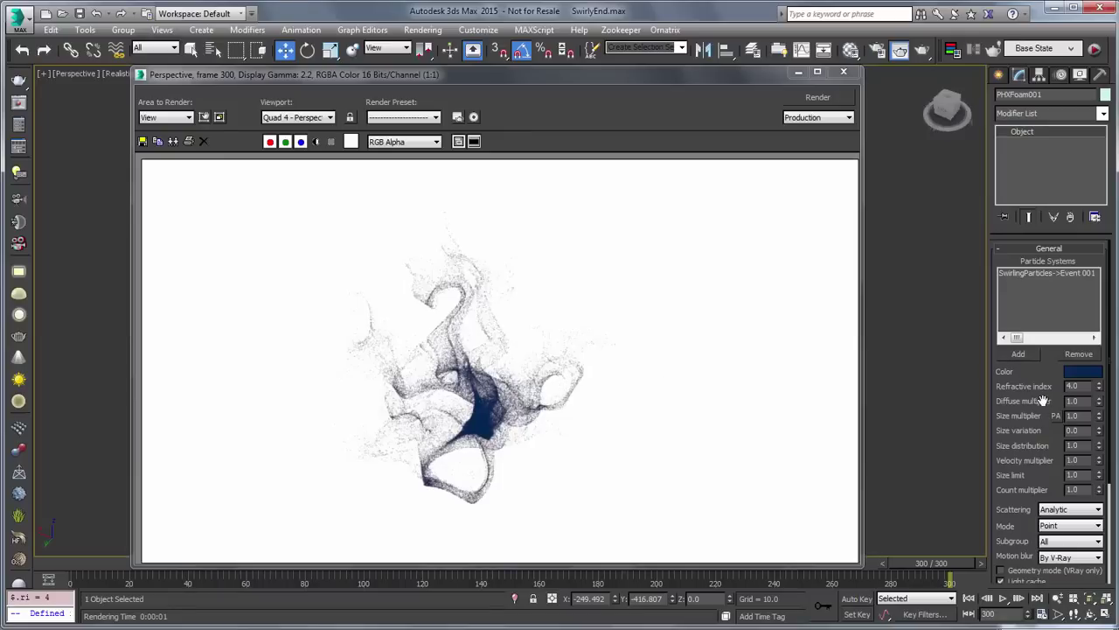
# - Set the foam object's diffuse multiplier to 2 and re-render the frame
pyautogui.click(1074, 401)
pyautogui.write('2')
pyautogui.press('Return')
pyautogui.click(816, 97)
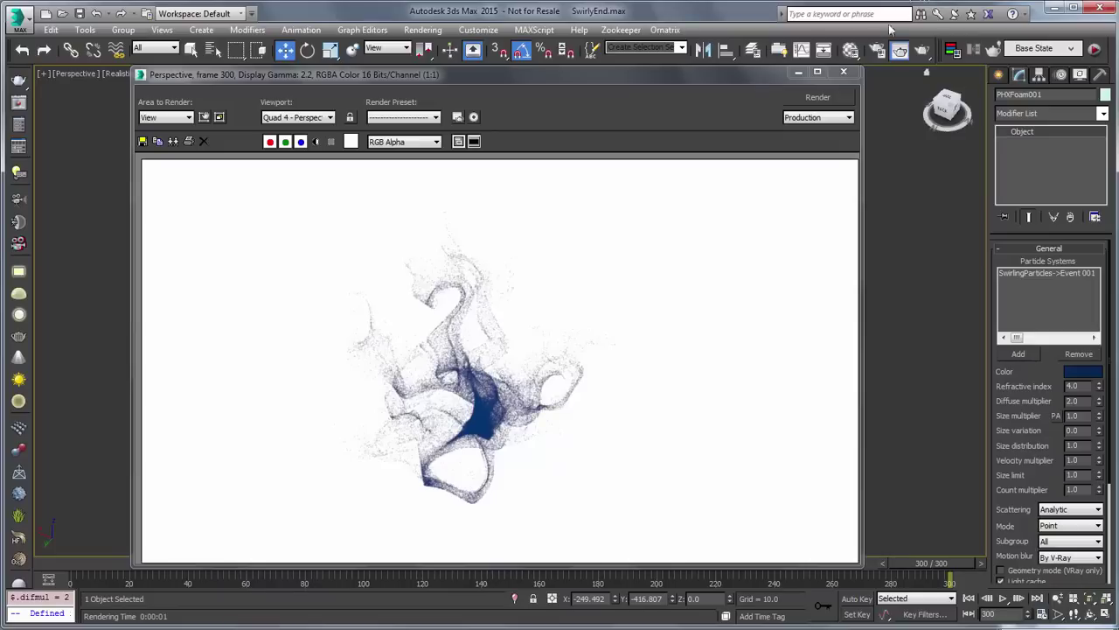
# - Assign V-Ray Adv 3.05.07 as the production renderer in the render setup
pyautogui.click(877, 48)
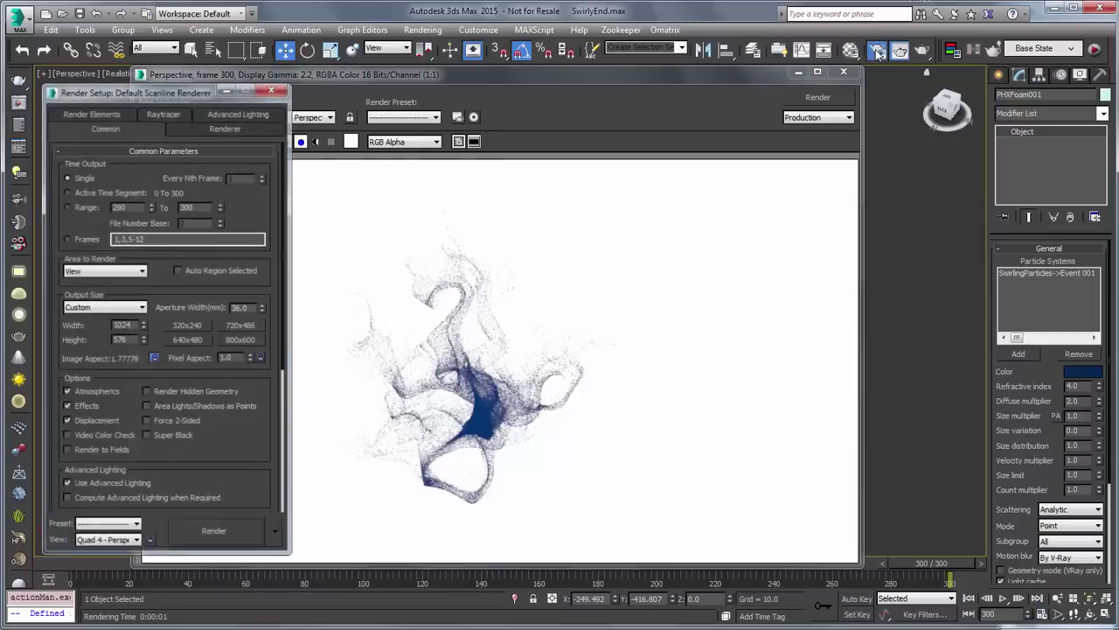
pyautogui.rightClick(239, 457)
pyautogui.click(306, 561)
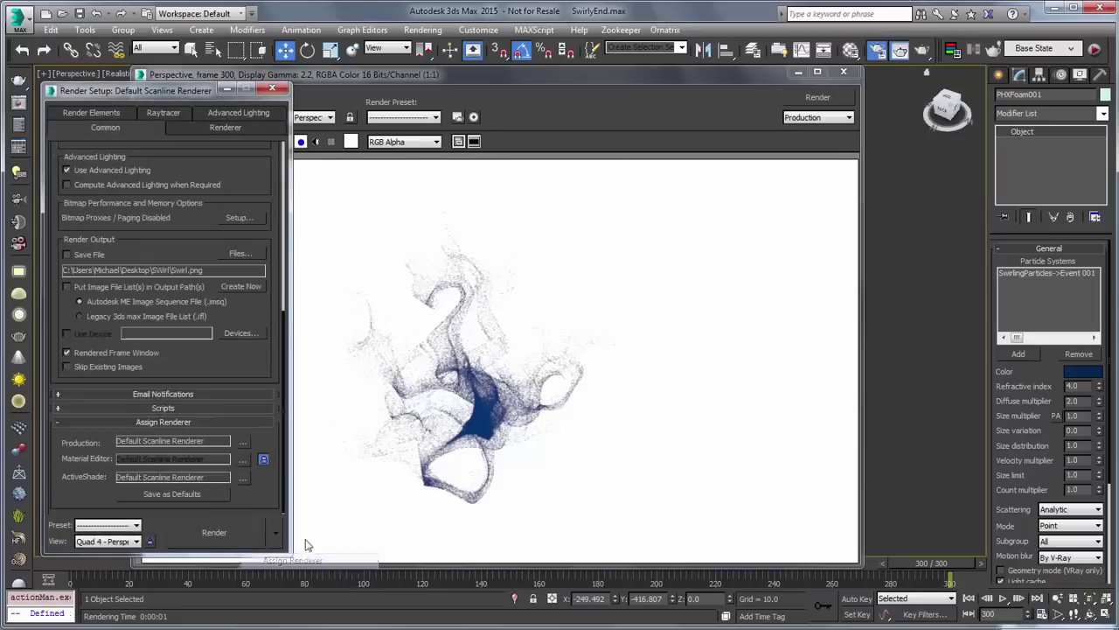
pyautogui.click(243, 441)
pyautogui.doubleClick(116, 261)
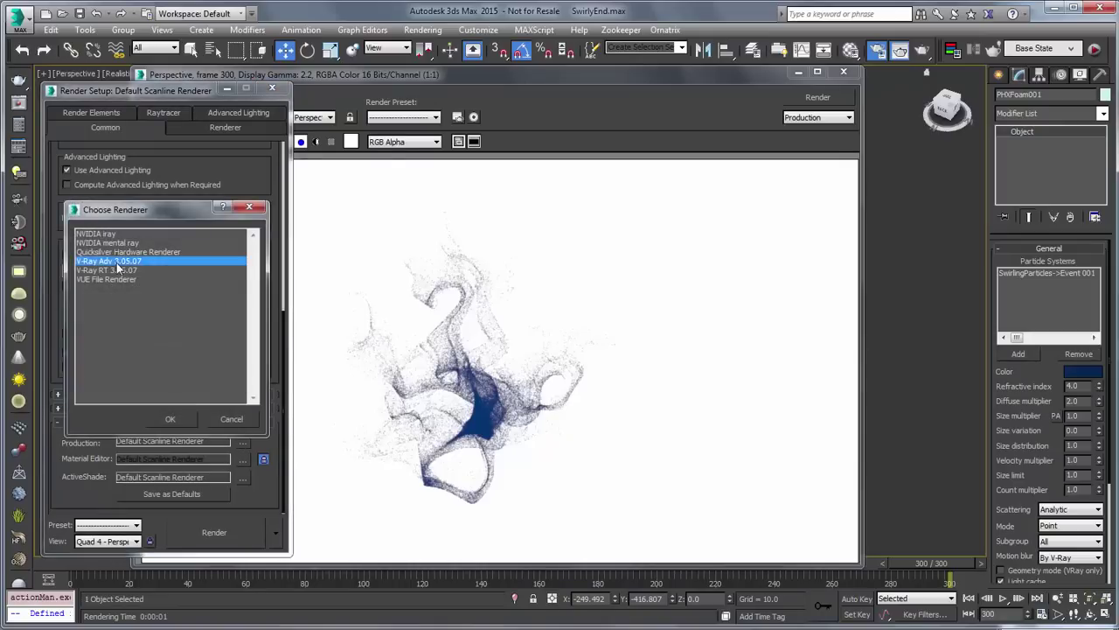
# - Set the adaptive image sampler's max subdivs to 2 and render the frame into the V-Ray frame buffer
pyautogui.click(107, 112)
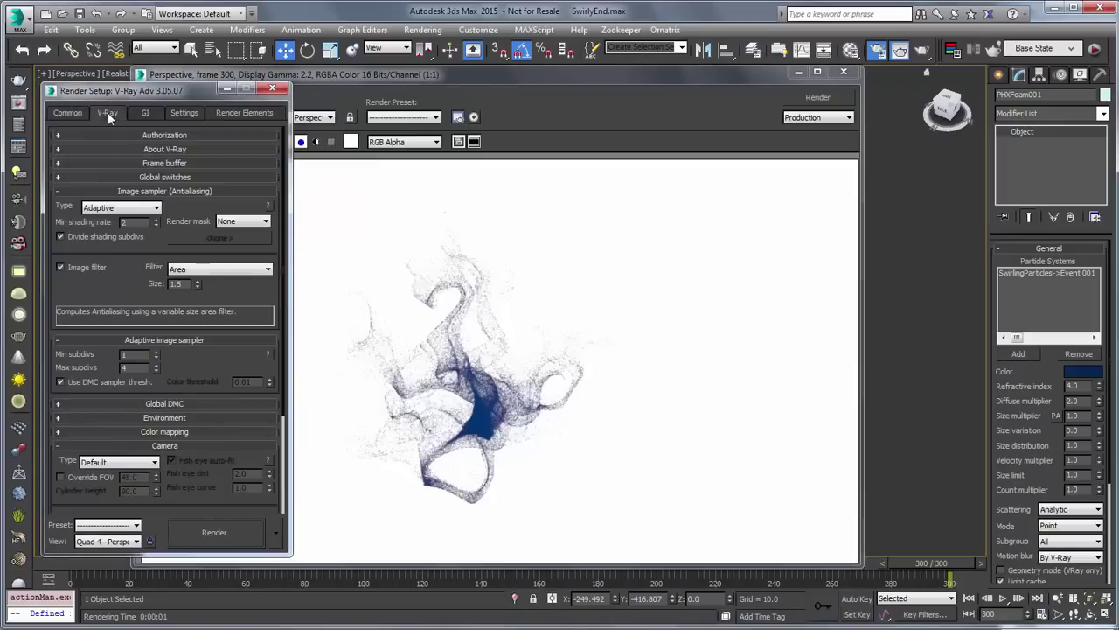
pyautogui.write('2')
pyautogui.click(223, 533)
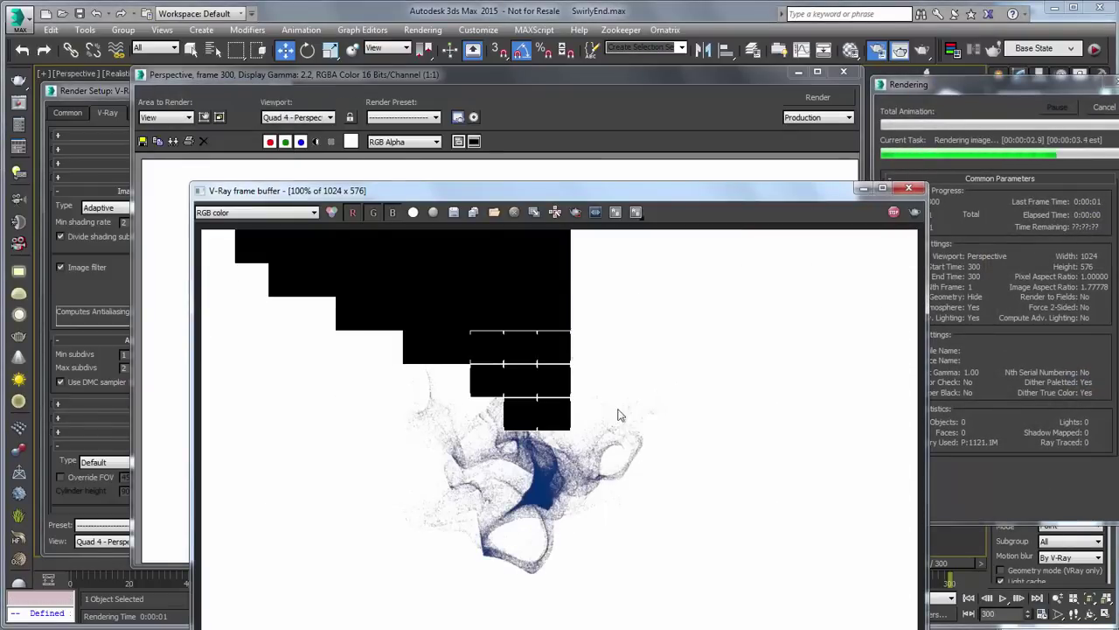
pyautogui.click(844, 73)
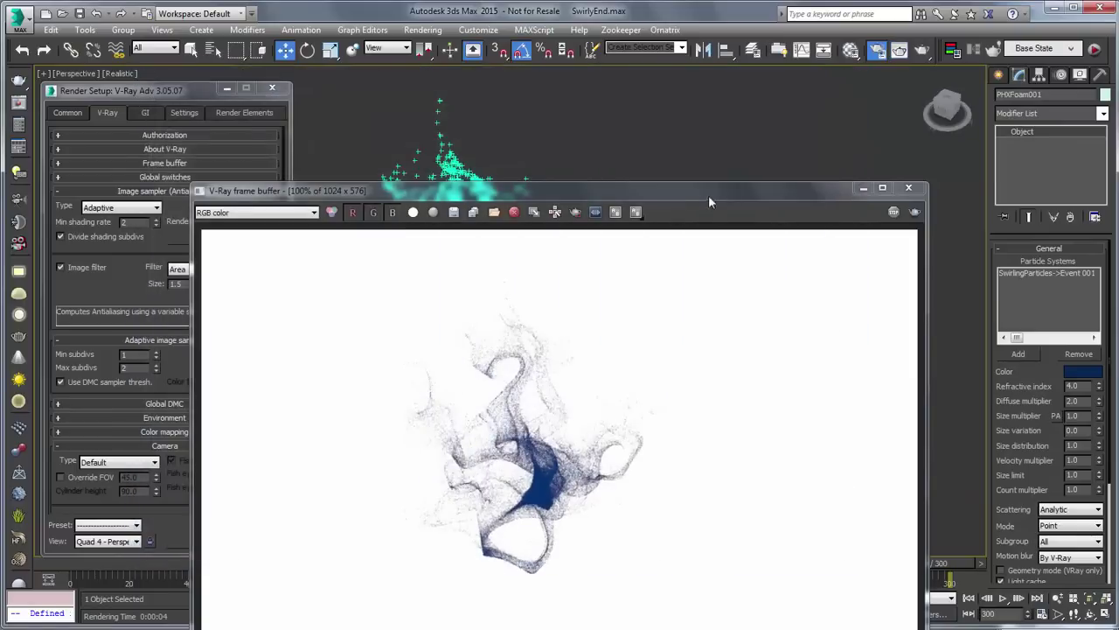
pyautogui.moveTo(692, 198); pyautogui.dragTo(766, 81)
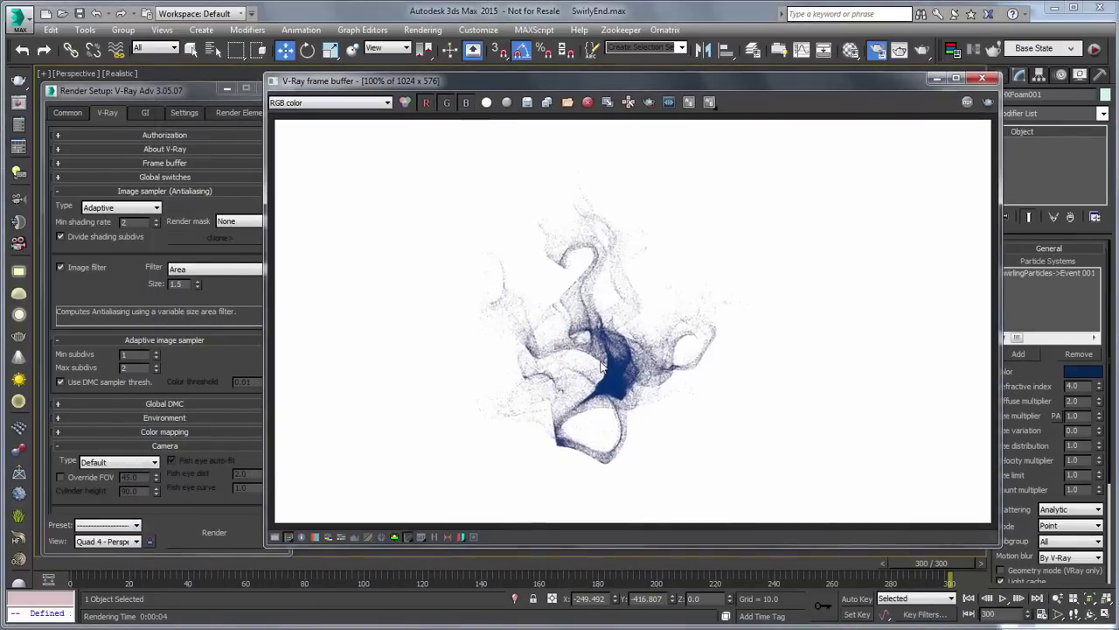
# - Enable motion blur in V-Ray's camera settings, re-render, and inspect the blurred particles up close
pyautogui.moveTo(188, 361); pyautogui.dragTo(194, 115)
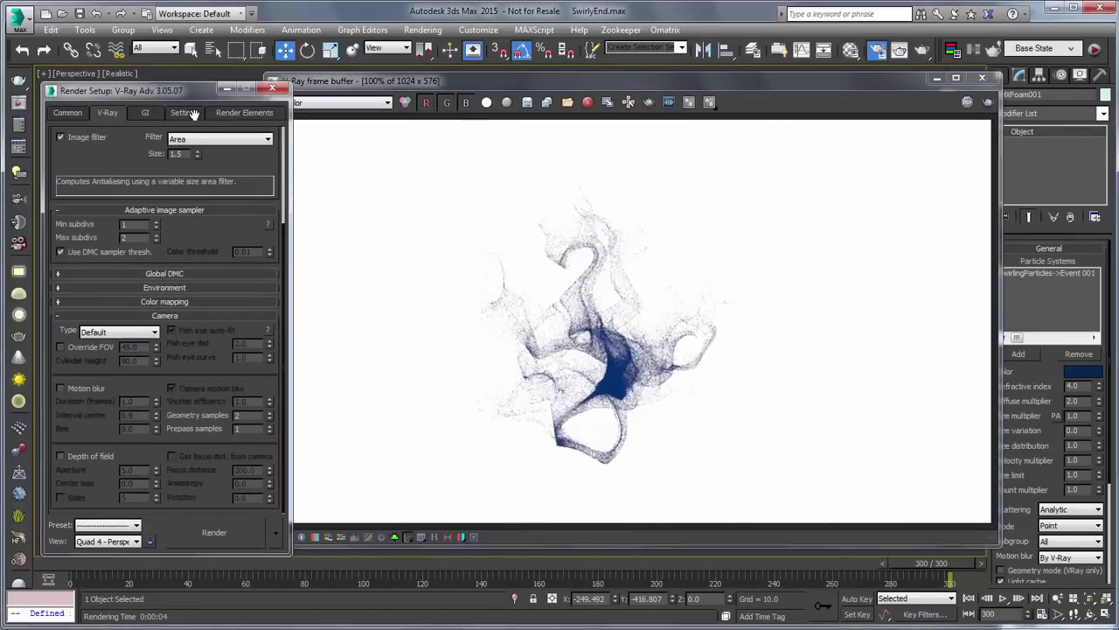
pyautogui.click(61, 388)
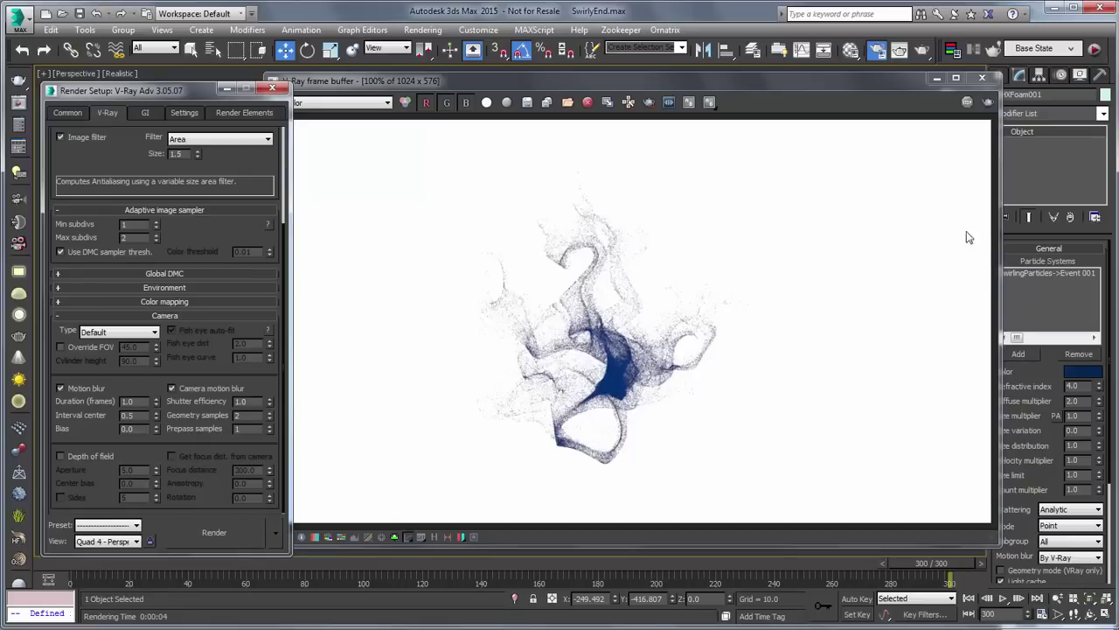
pyautogui.click(989, 102)
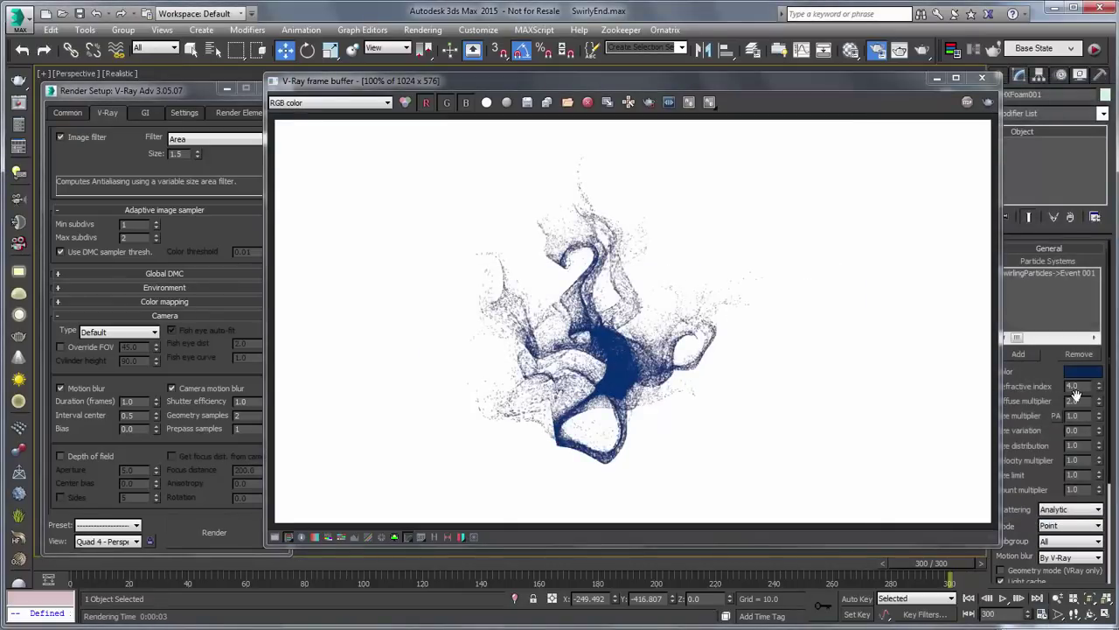
pyautogui.scroll(1, 605, 271)
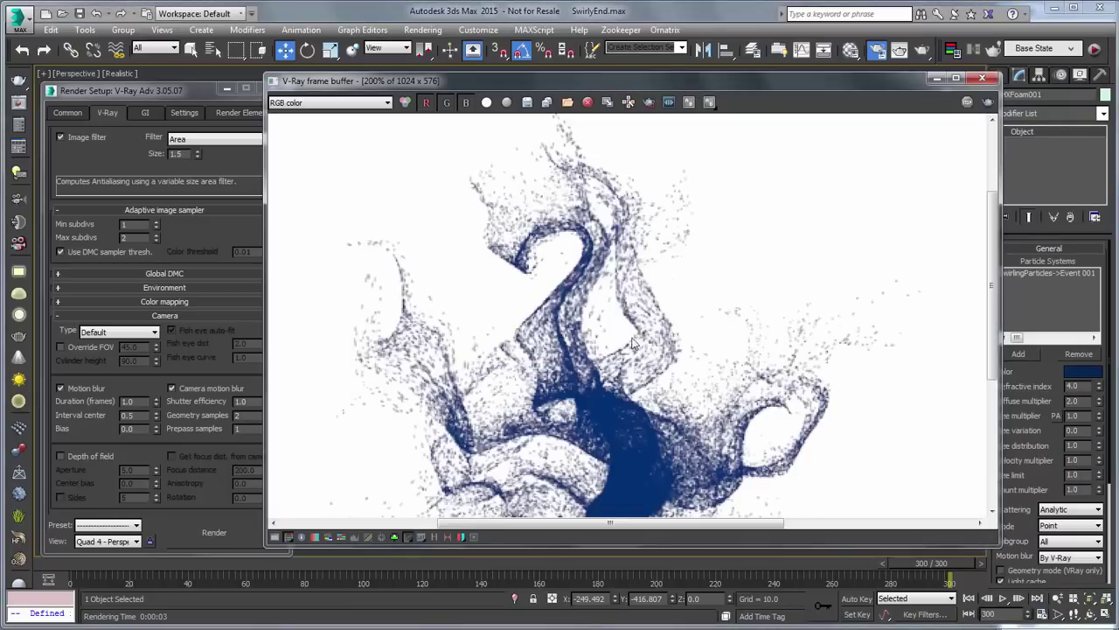
pyautogui.scroll(-1, 635, 348)
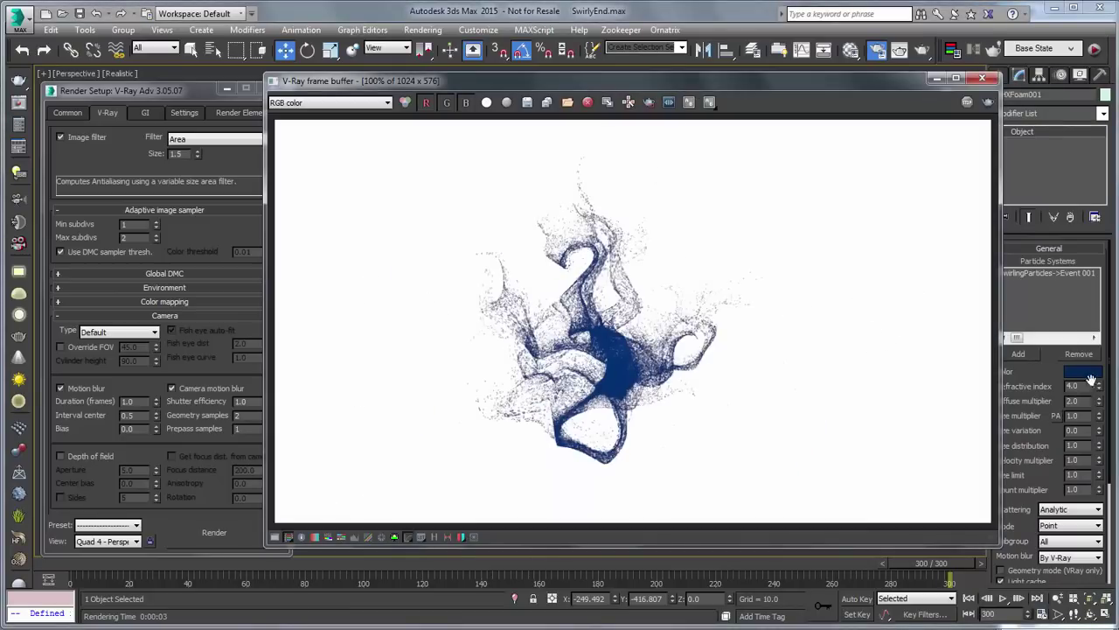
# - Set the foam object's refractive index to 2 and close the render setup
pyautogui.moveTo(1084, 385); pyautogui.dragTo(1062, 387)
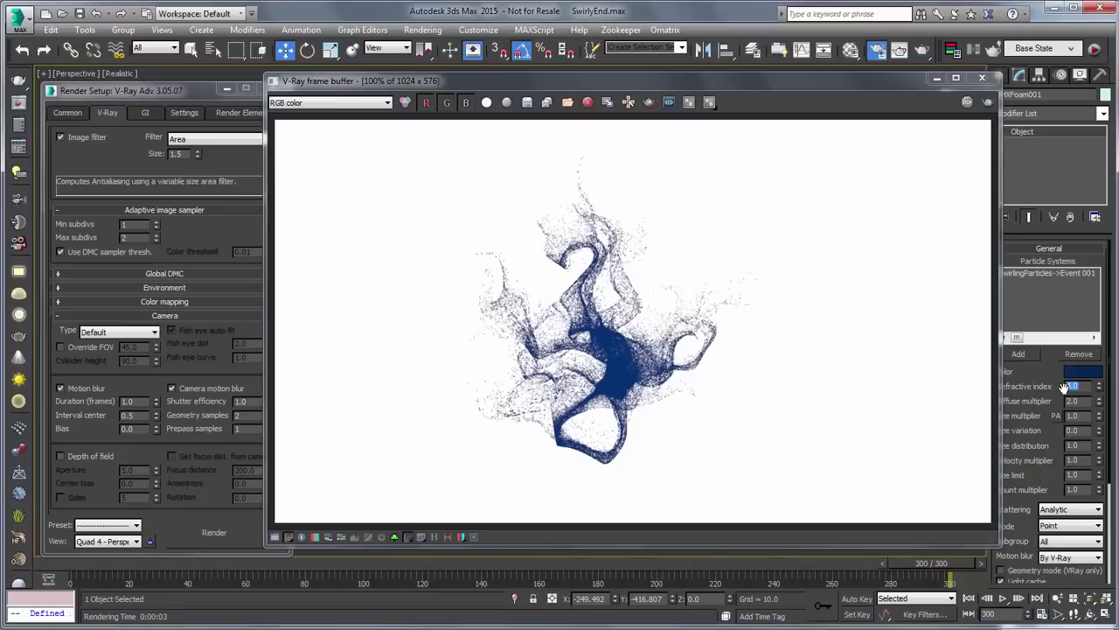
pyautogui.write('2')
pyautogui.press('Return')
pyautogui.moveTo(801, 79); pyautogui.dragTo(712, 80)
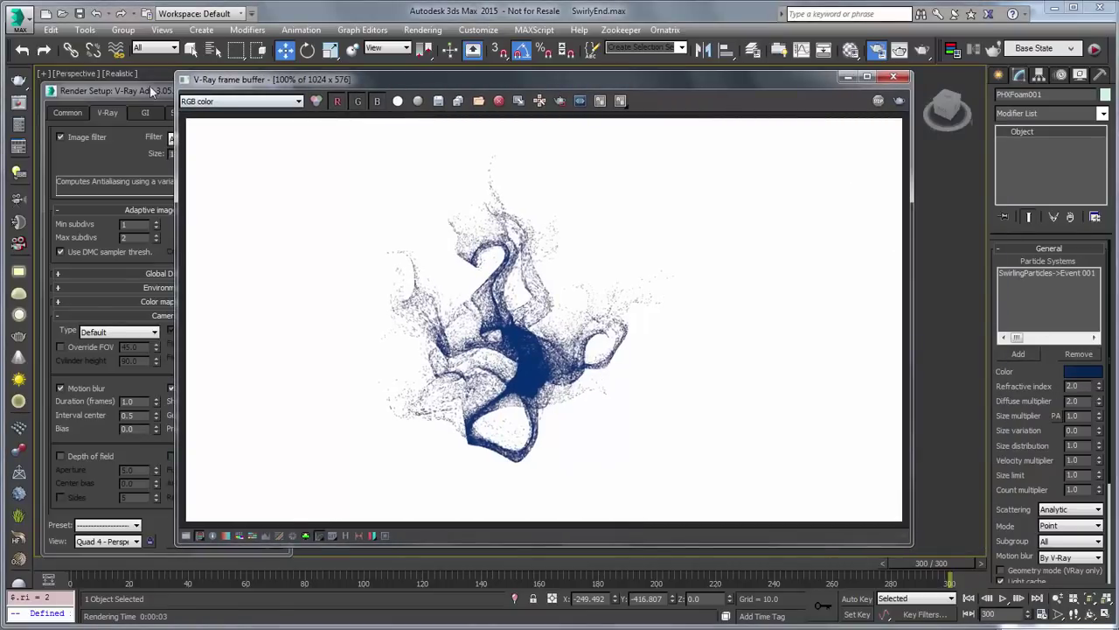
pyautogui.click(150, 90)
pyautogui.click(285, 90)
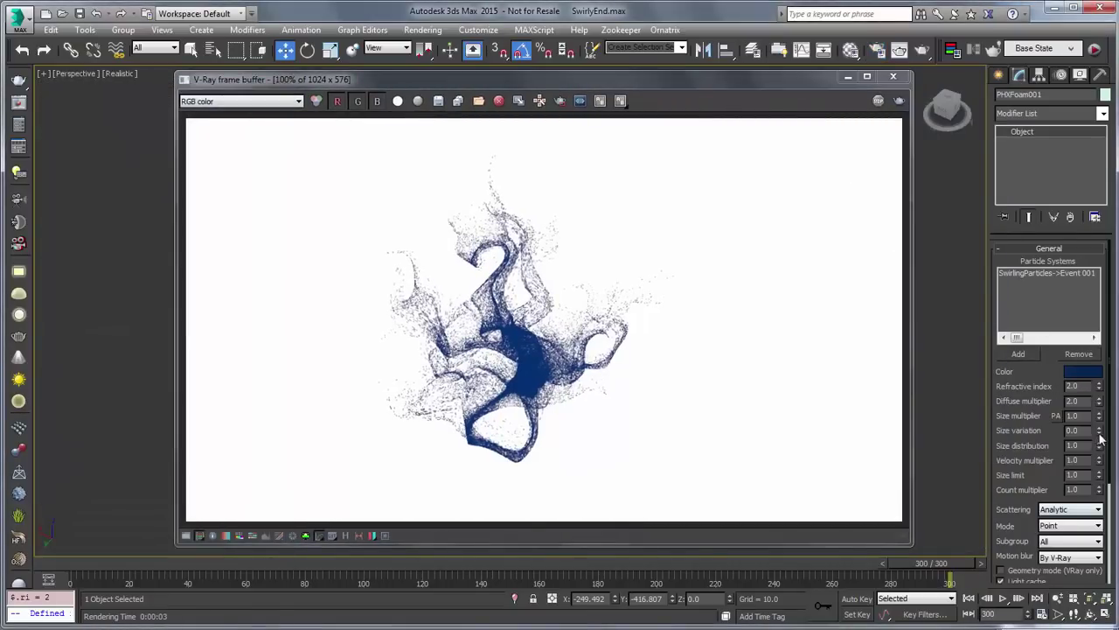
# - Set the foam object's diffuse multiplier to 1.3, re-render, and enlarge the result to 200%
pyautogui.doubleClick(1084, 400)
pyautogui.click(899, 100)
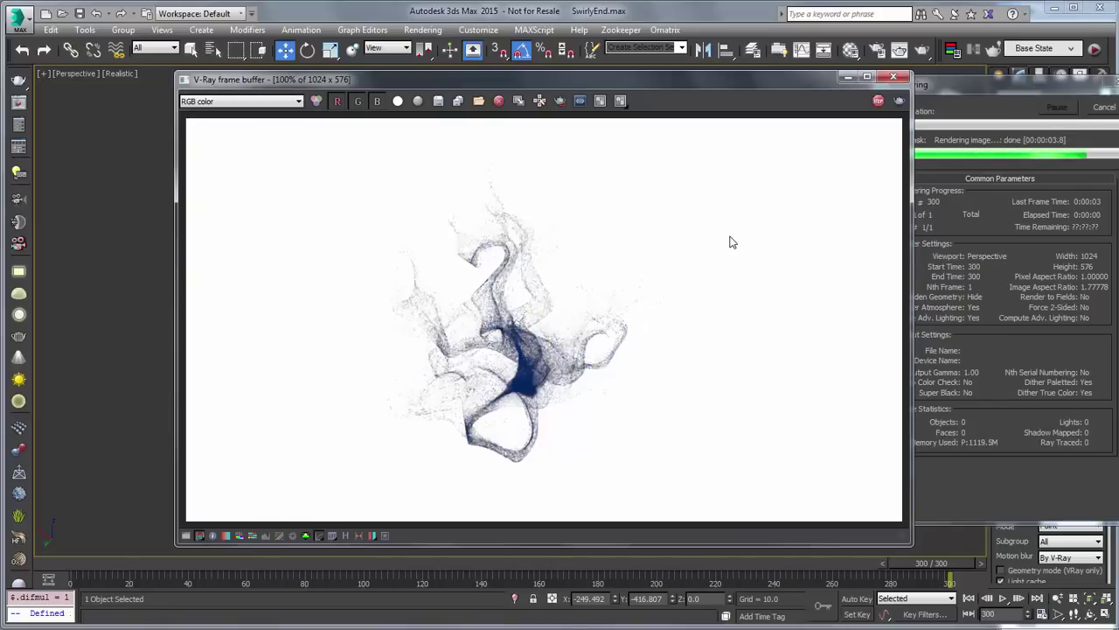
pyautogui.keyDown('ctrl'); pyautogui.click(563, 330); pyautogui.keyUp('ctrl')
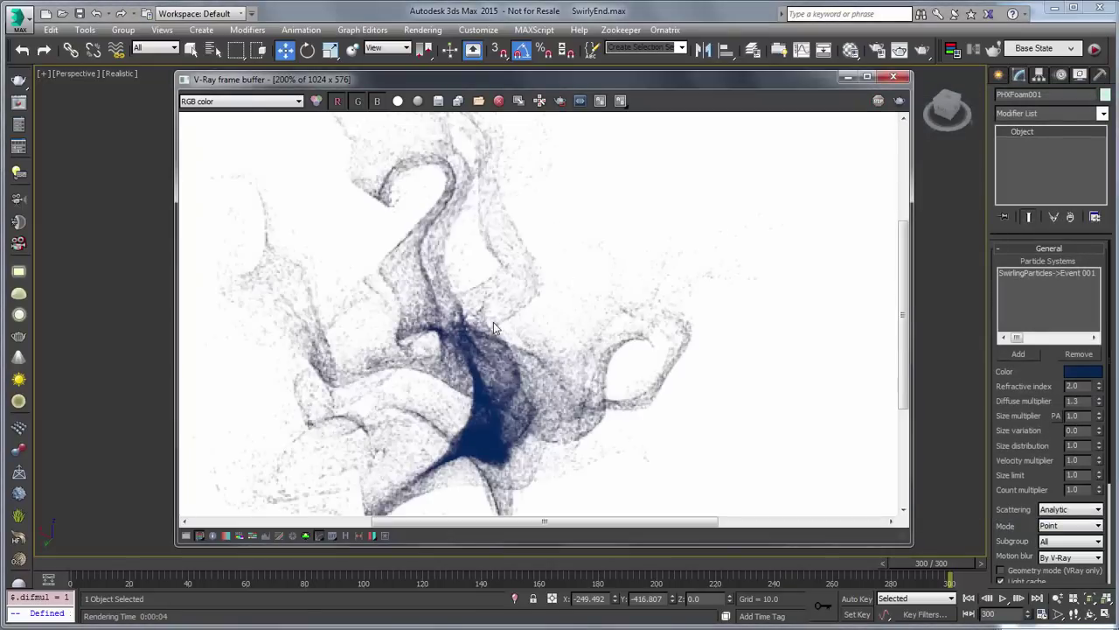
# - Set the foam object's velocity multiplier to 3 and re-render to check the longer particle streaks
pyautogui.moveTo(1019, 460); pyautogui.dragTo(1012, 413)
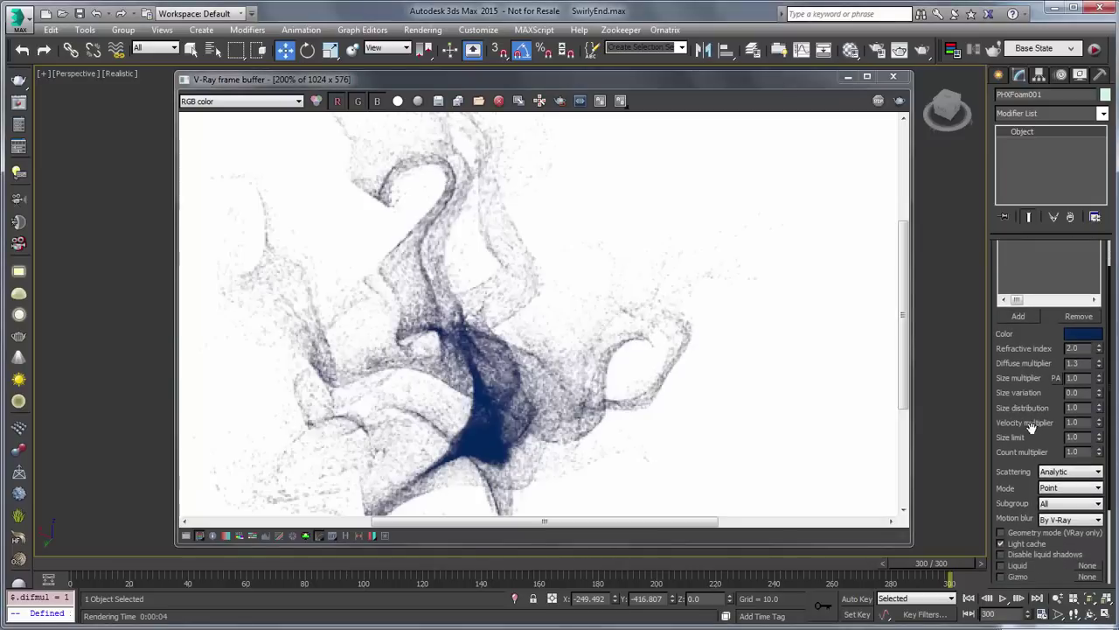
pyautogui.doubleClick(1081, 424)
pyautogui.write('3')
pyautogui.click(899, 101)
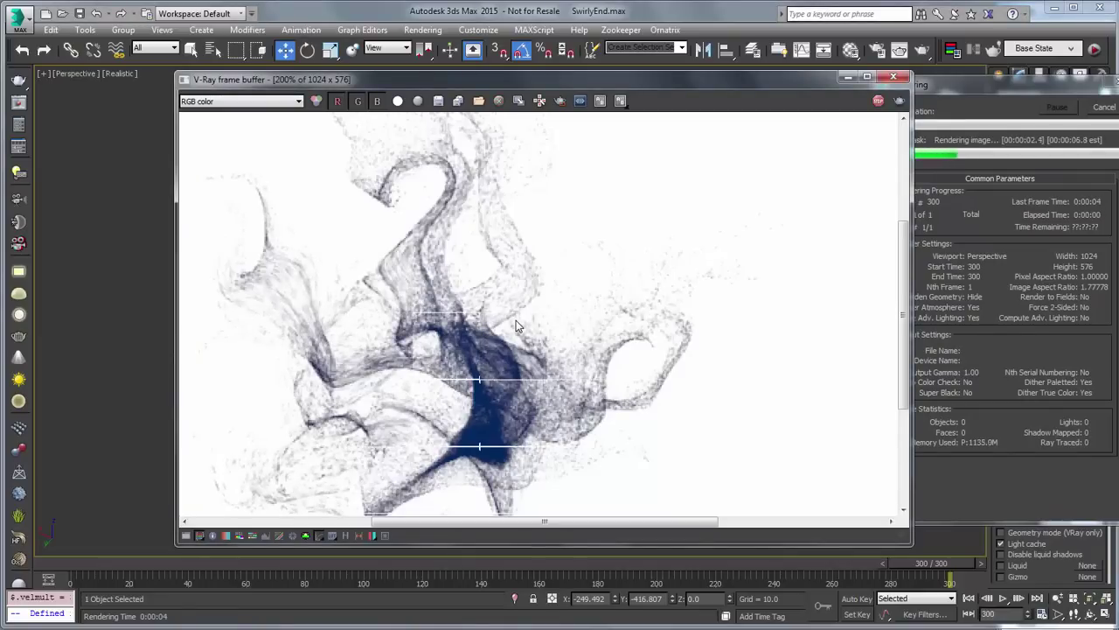
pyautogui.scroll(-2, 510, 330)
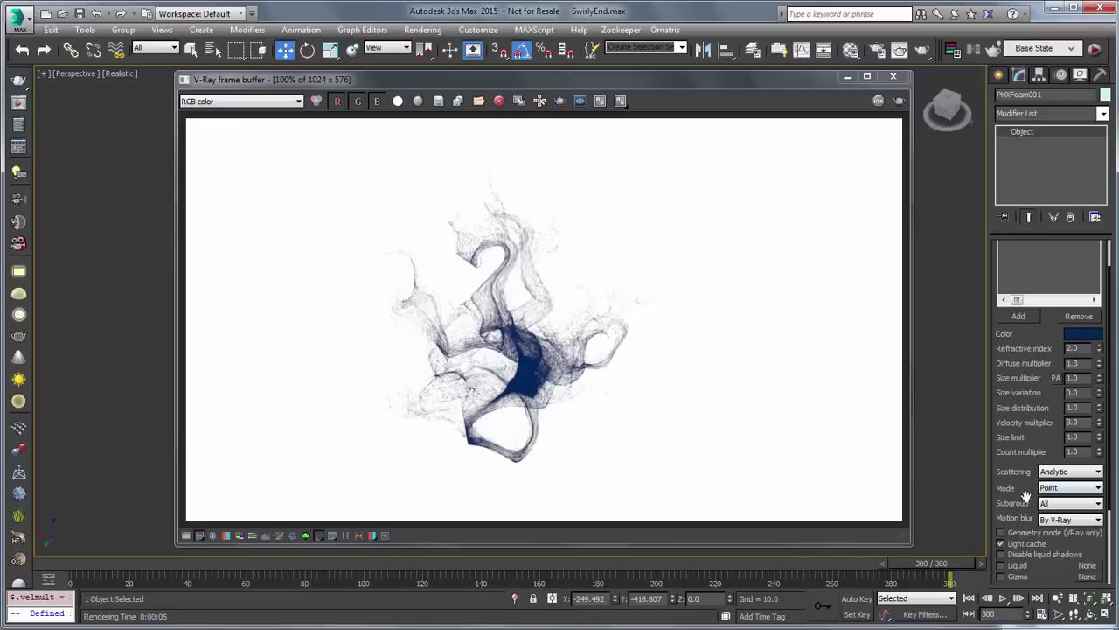
# - Set the foam's point motion blur step to 2 and re-render the frame
pyautogui.scroll(-4, 1008, 491)
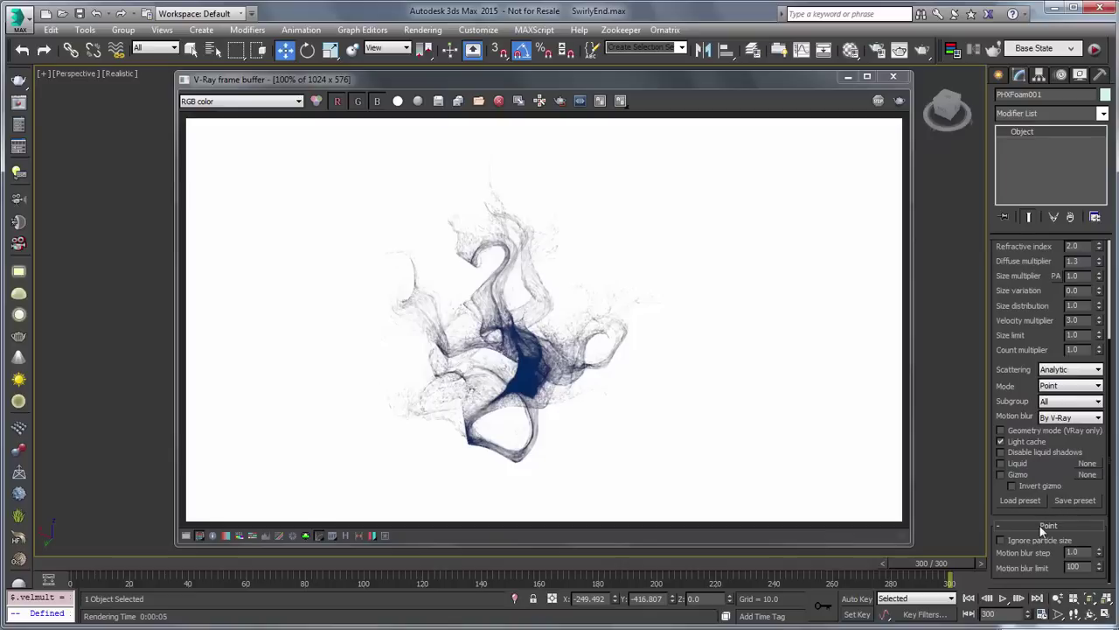
pyautogui.click(1074, 552)
pyautogui.write('2')
pyautogui.press('Return')
pyautogui.click(900, 101)
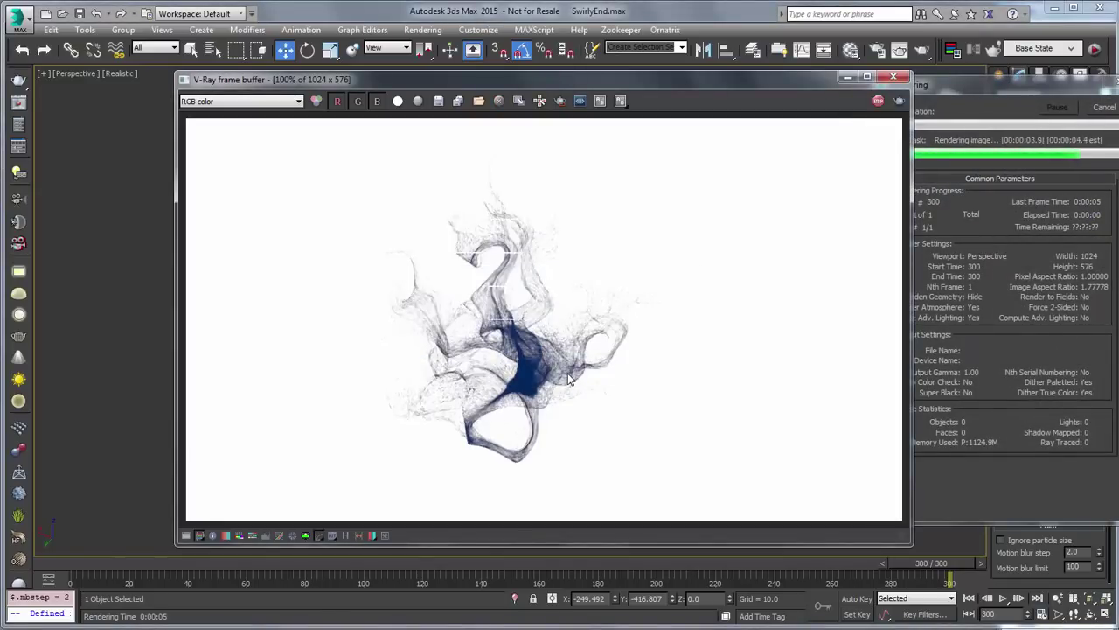
# - Set the foam's point motion blur step to 0.5 and render the frame for comparison
pyautogui.moveTo(1084, 553); pyautogui.dragTo(1048, 553)
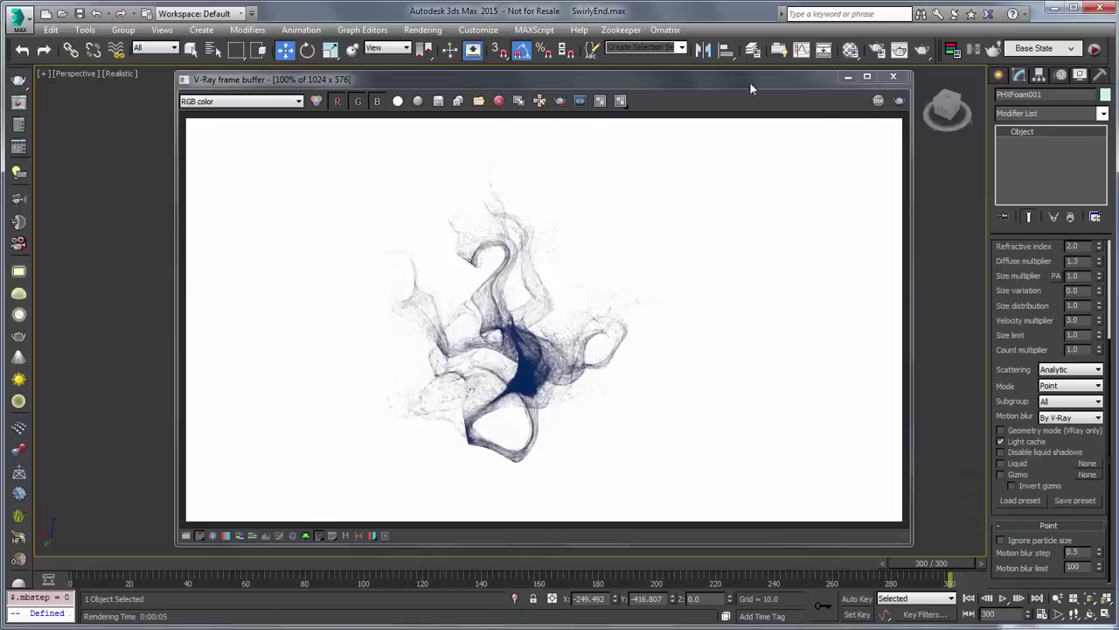
pyautogui.click(898, 102)
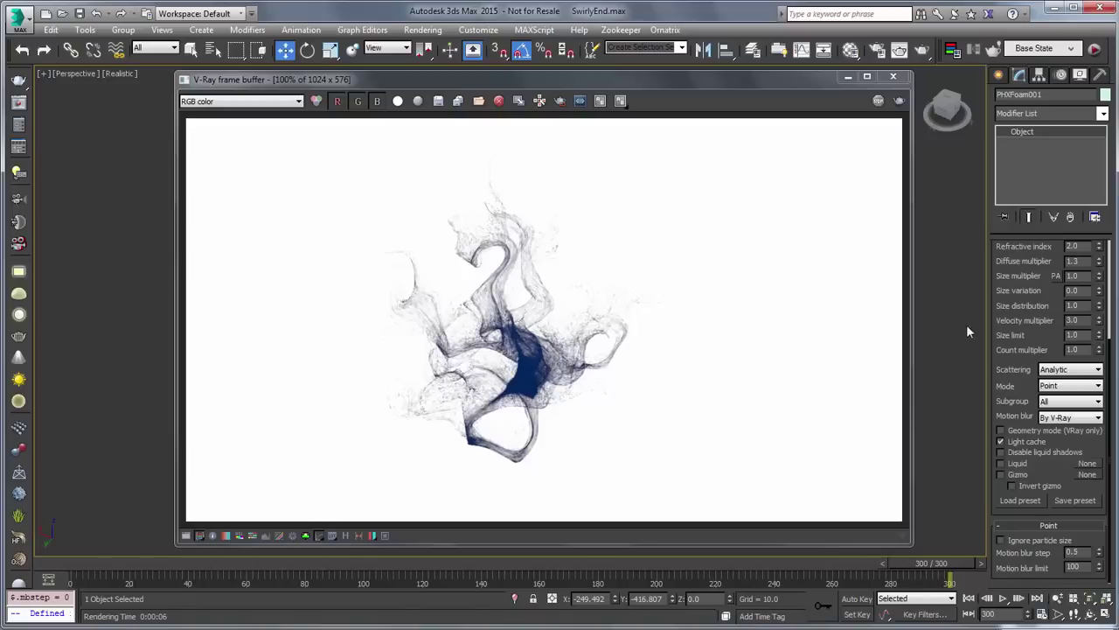
# - Set the foam object's size variation to 10 and re-render the frame
pyautogui.scroll(3, 996, 301)
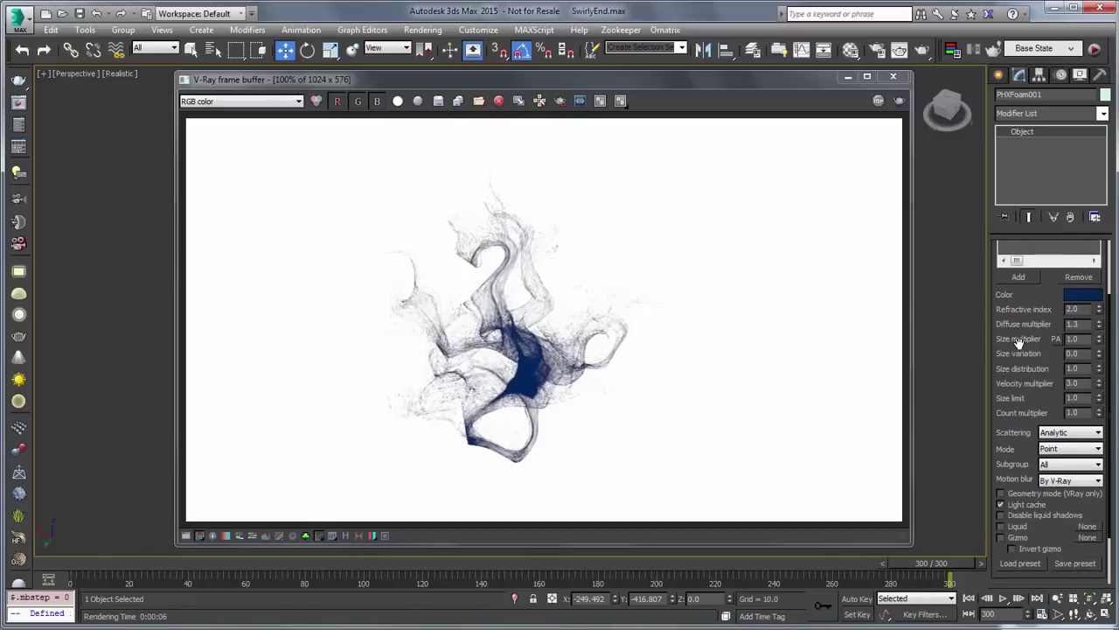
pyautogui.click(1056, 340)
pyautogui.press('Return')
pyautogui.write('10')
pyautogui.press('Return')
pyautogui.click(898, 102)
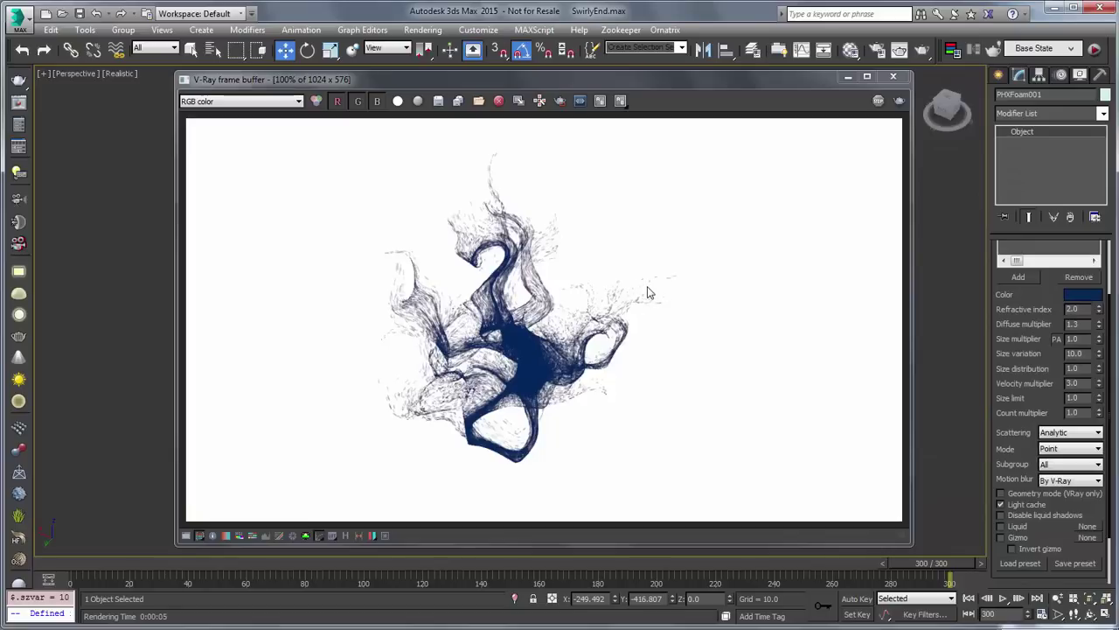
# - Lower the foam object's refractive index to 1.3 and re-render the frame
pyautogui.doubleClick(1075, 309)
pyautogui.press('Return')
pyautogui.click(899, 101)
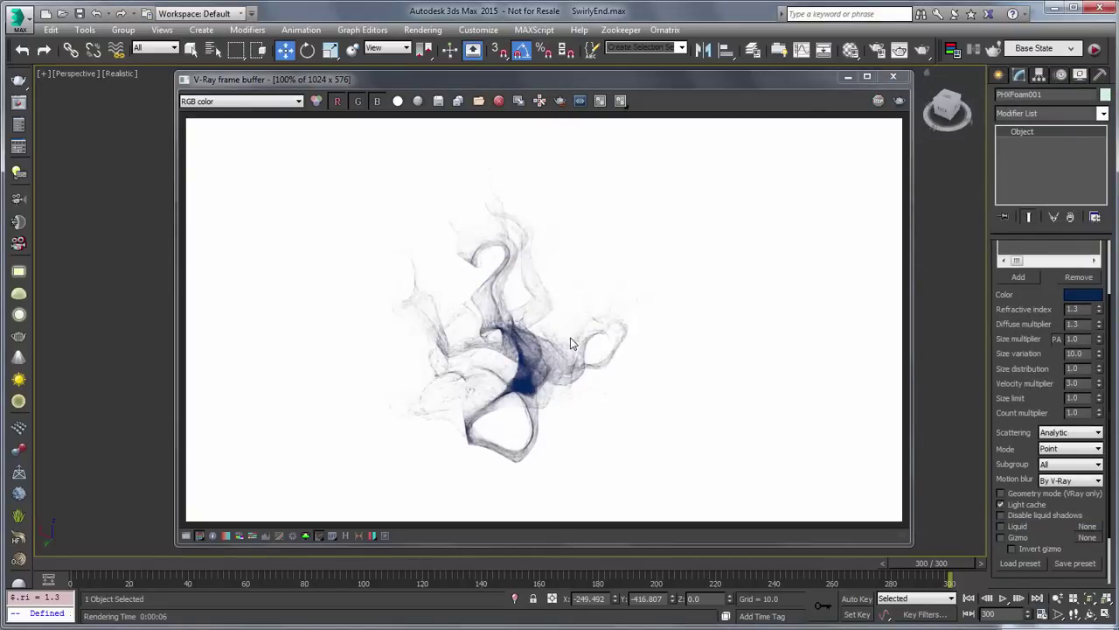
# - Set the foam object's count multiplier to 3 and start a new render with the multiplied particles
pyautogui.doubleClick(1074, 412)
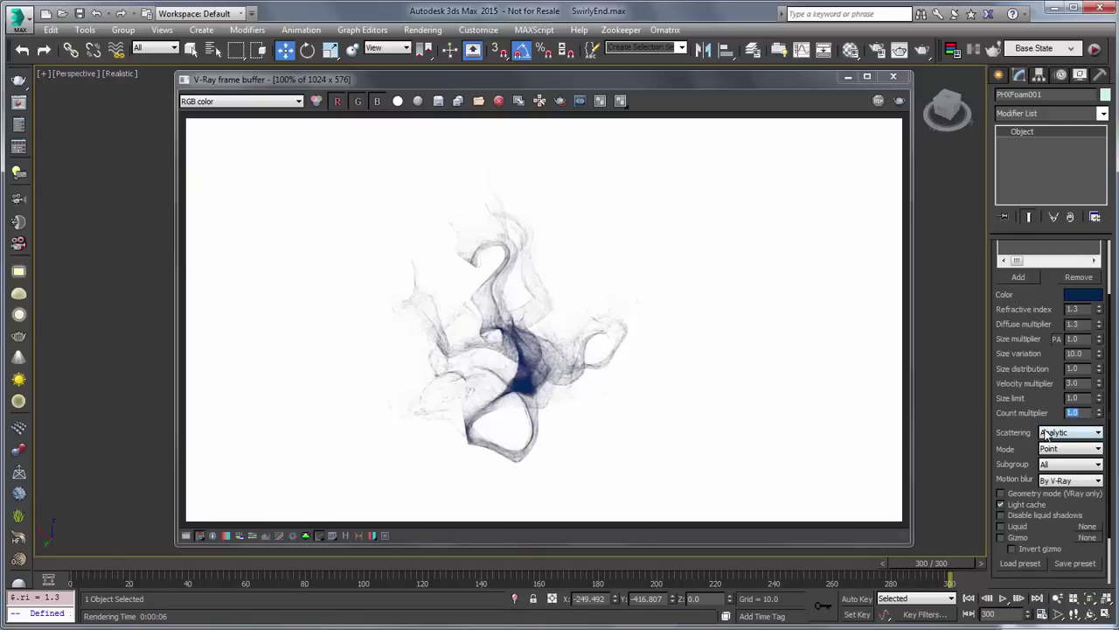
pyautogui.press('Return')
pyautogui.click(899, 101)
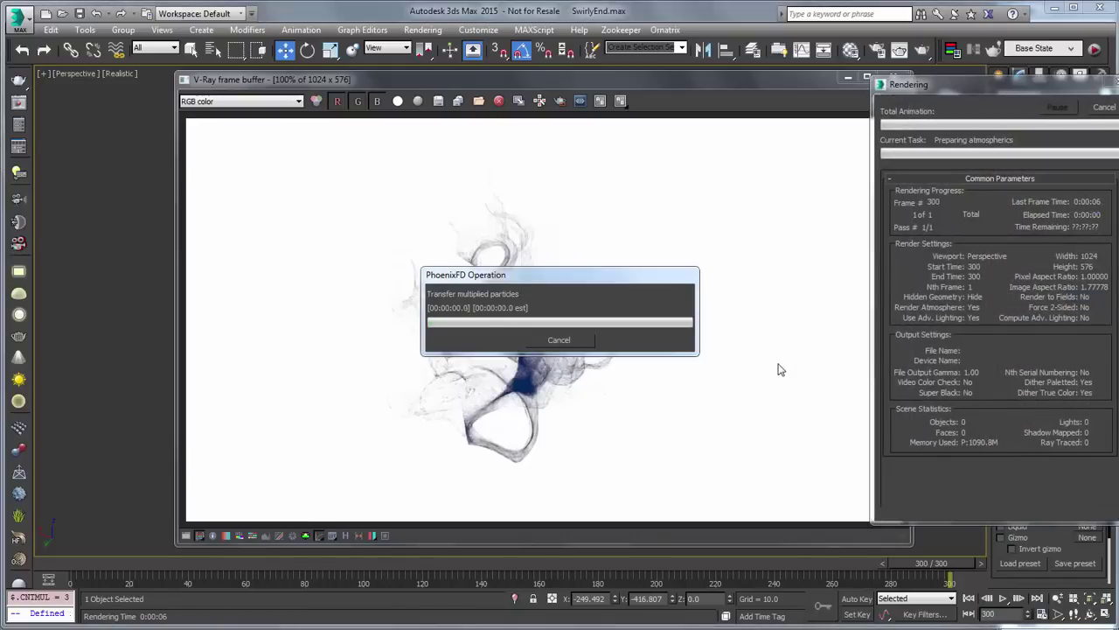